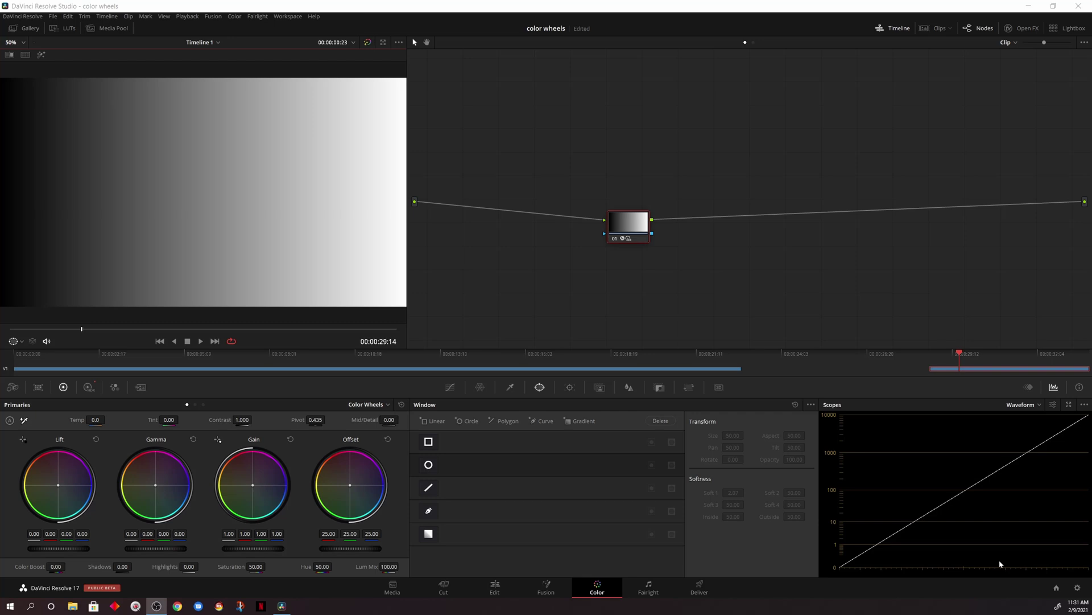
Choose the SDR Rec.709 preset under Project Settings > Color Management and save
click(1079, 588)
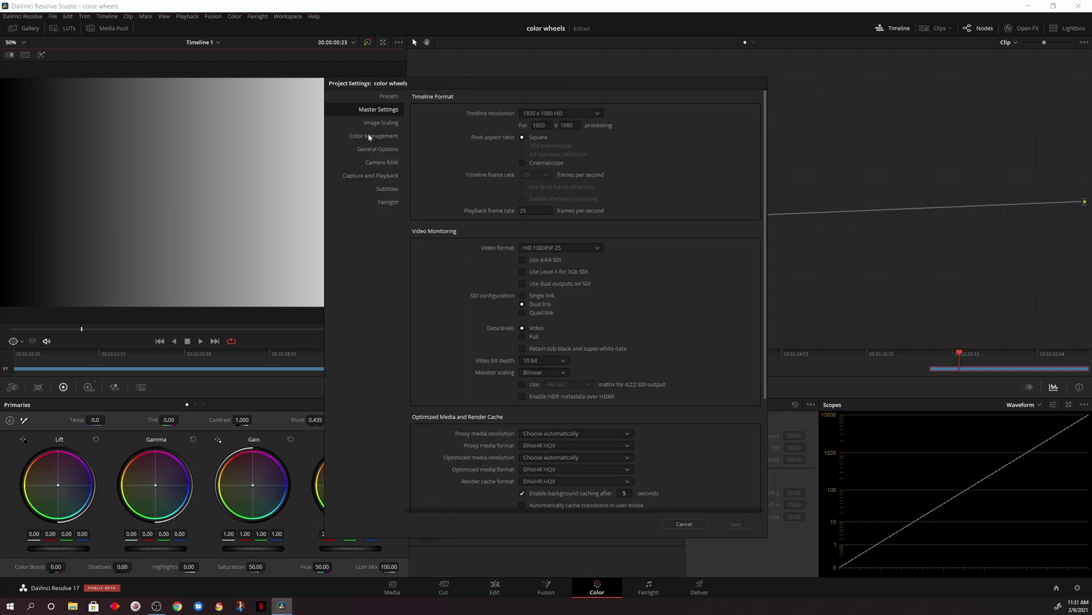
click(369, 138)
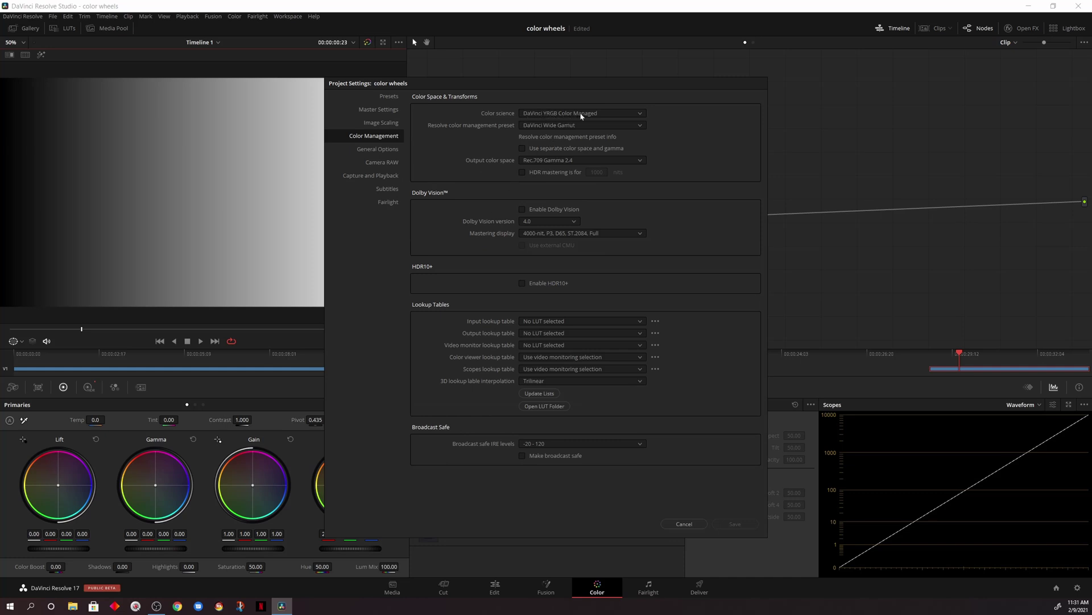
click(555, 125)
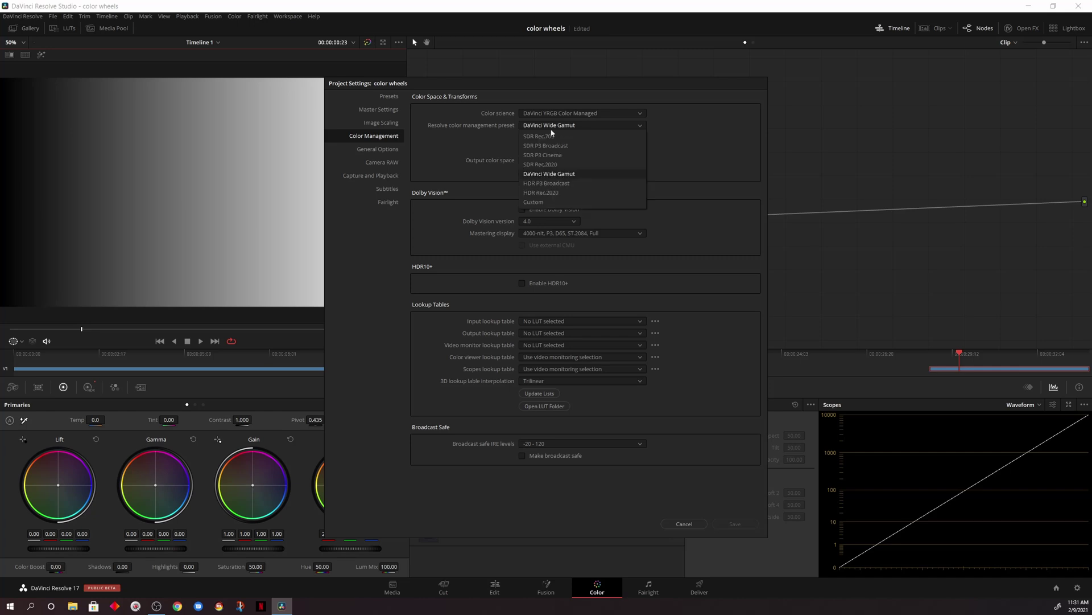
click(543, 137)
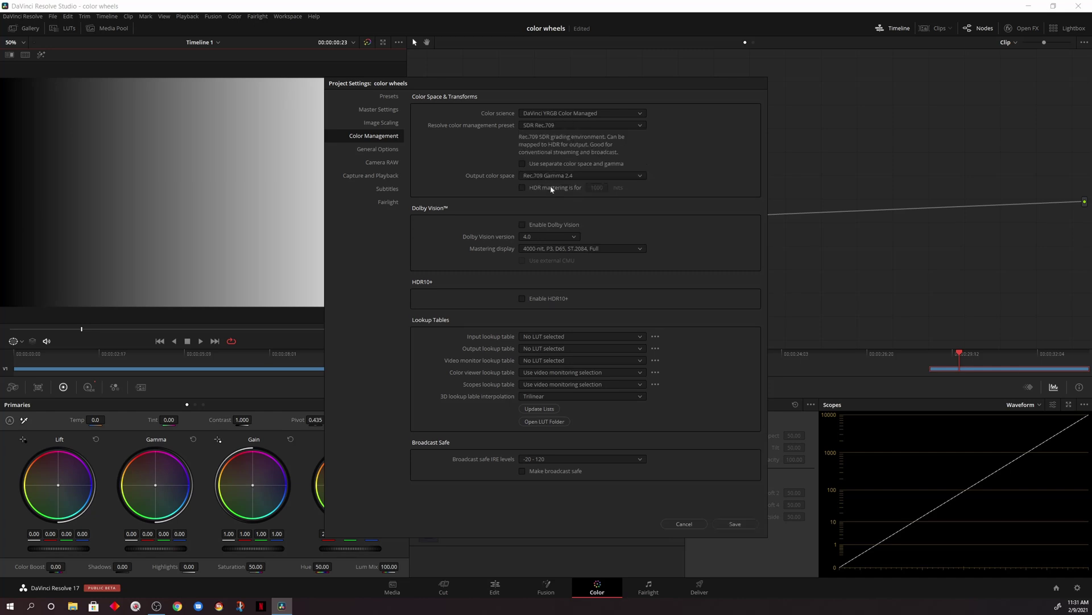
click(748, 524)
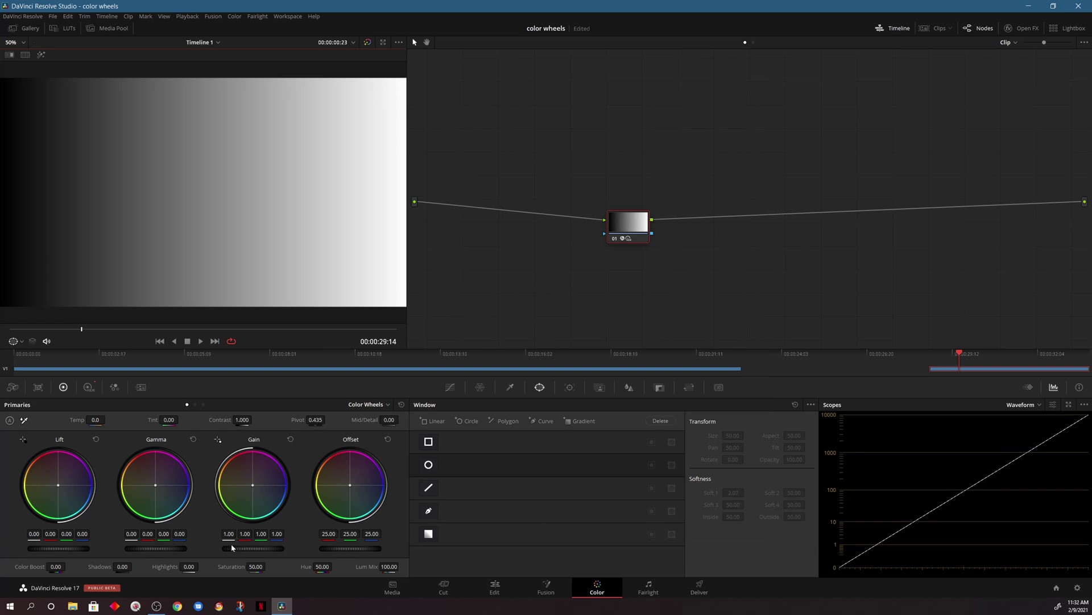
Brighten with Gain and reset it to 1.00, then raise Gamma to 0.04 and reset it
mouse_move(231, 548)
mouse_down()
mouse_move(265, 548)
mouse_move(243, 548)
mouse_up()
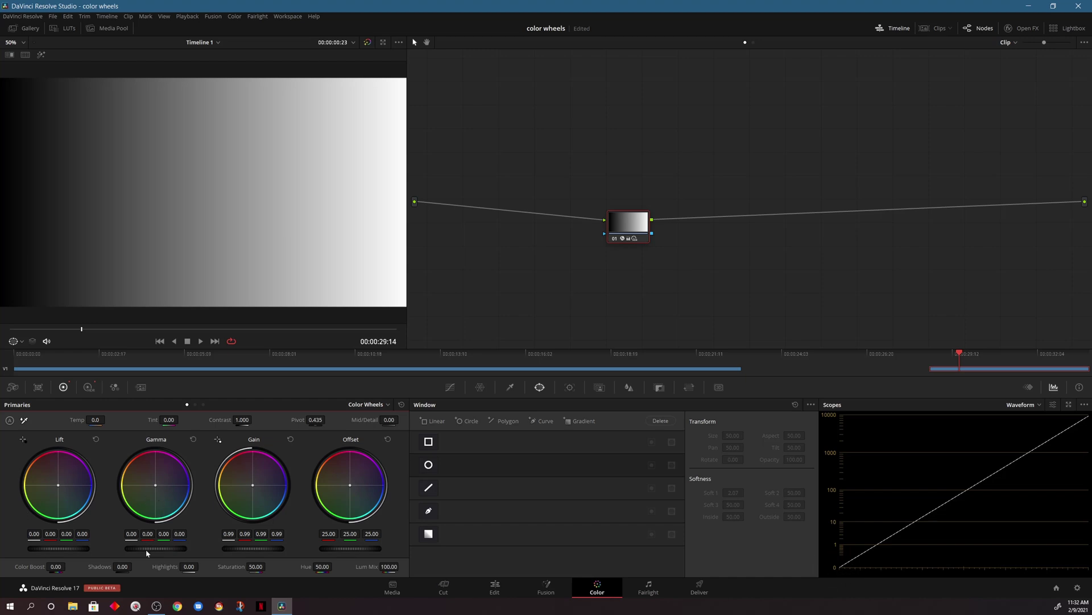
click(290, 438)
drag(140, 547, 152, 547)
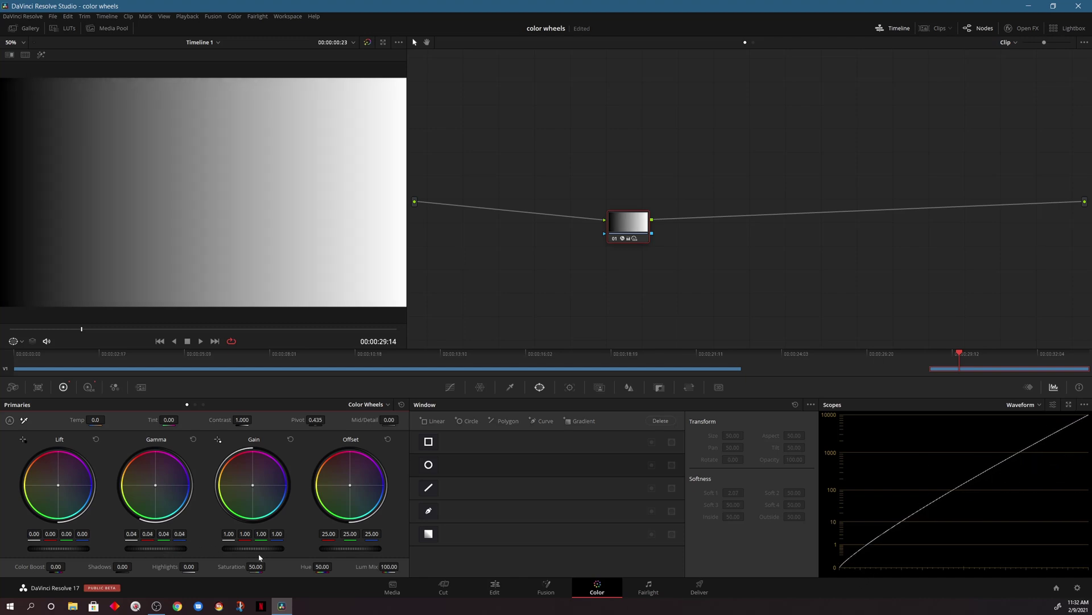
click(192, 439)
Drag the Lift master wheel down and up to compare shadows, then reset Lift to 0.00
mouse_move(49, 552)
mouse_down()
mouse_move(40, 552)
mouse_move(60, 552)
mouse_move(40, 552)
mouse_up()
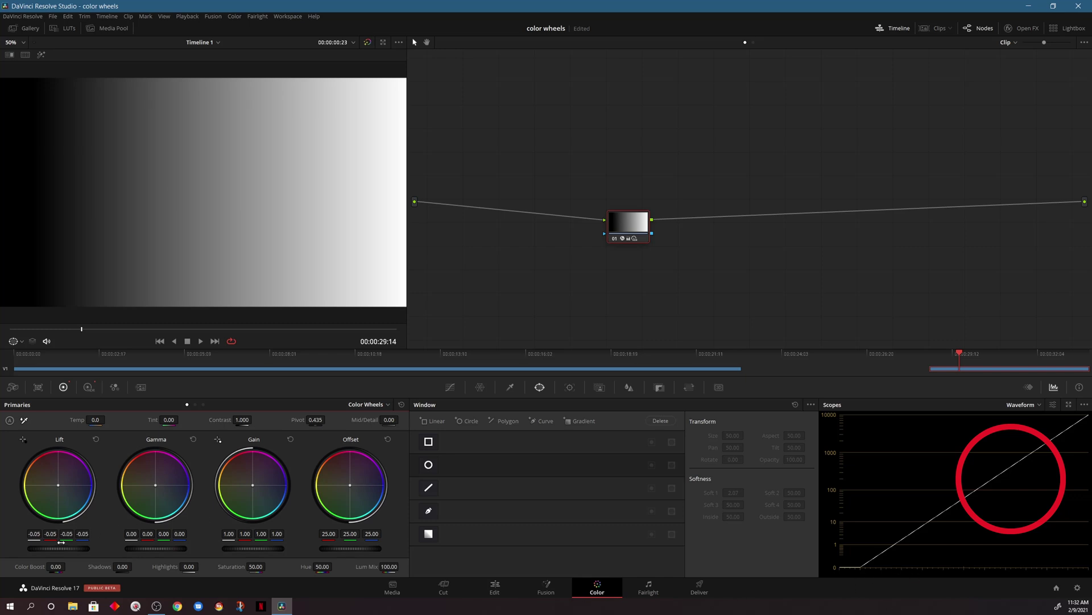
mouse_move(53, 545)
mouse_down()
mouse_move(77, 545)
mouse_move(30, 545)
mouse_move(72, 545)
mouse_move(49, 545)
mouse_up()
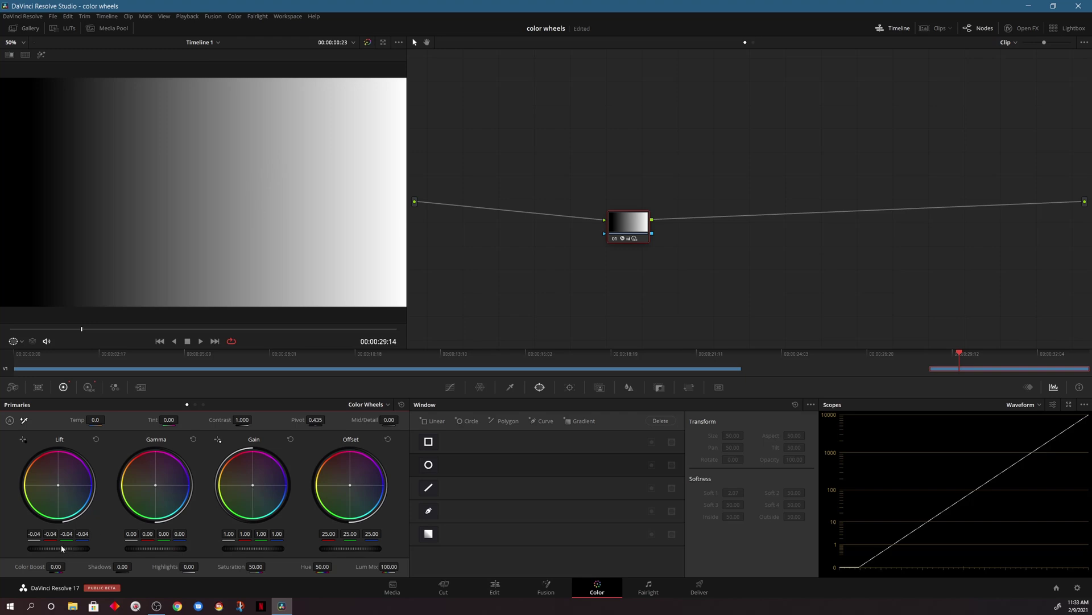
mouse_move(62, 548)
mouse_down()
mouse_move(52, 548)
mouse_move(79, 548)
mouse_move(57, 547)
mouse_up()
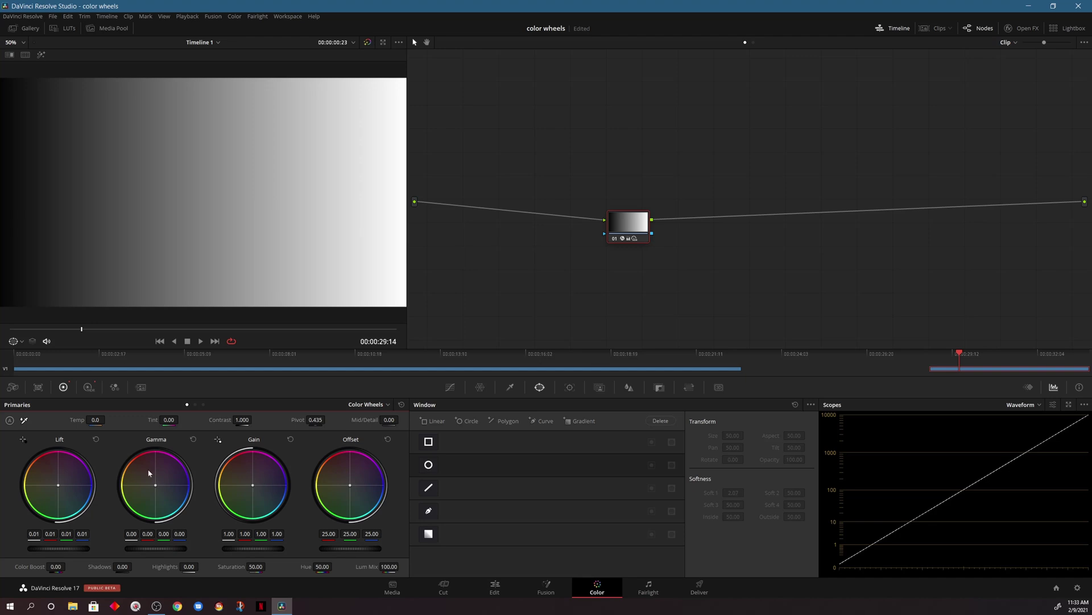
click(401, 404)
Switch the colour management preset to DaVinci Wide Gamut and save the project settings
click(1077, 587)
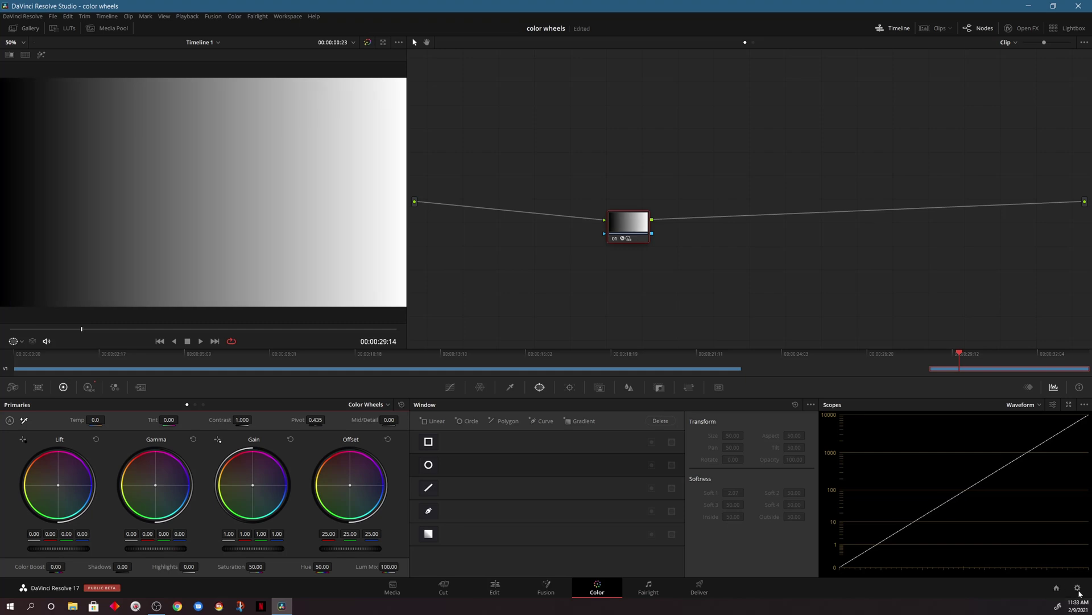
click(545, 126)
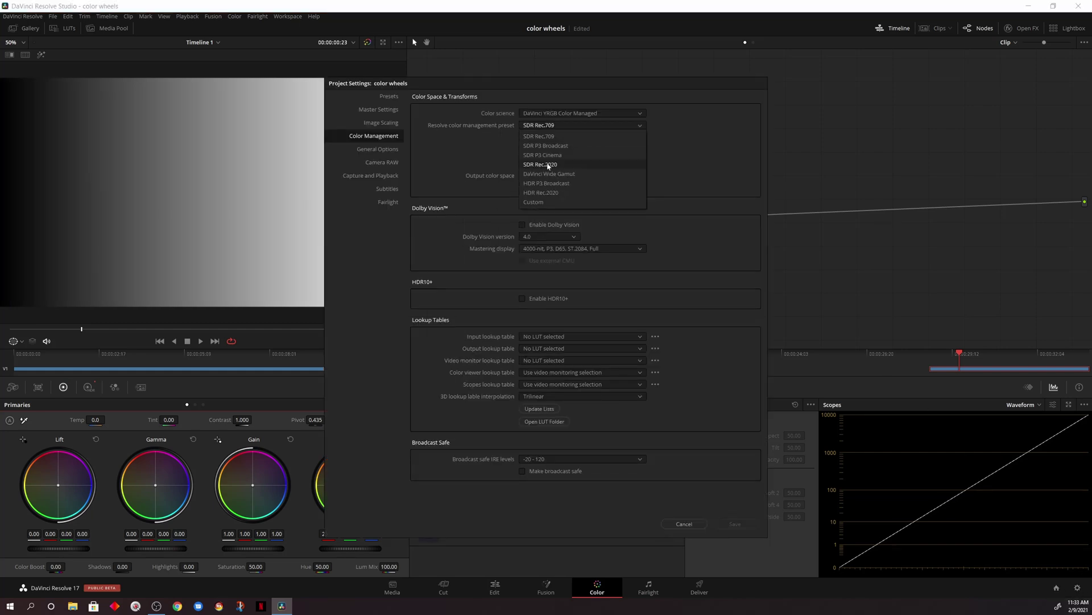
click(577, 174)
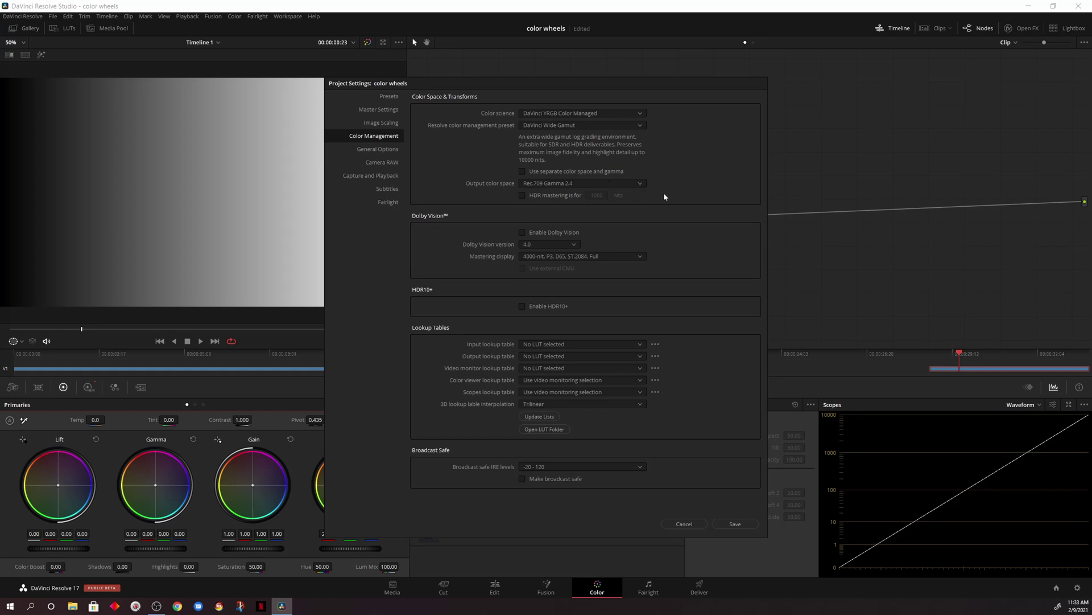
click(735, 524)
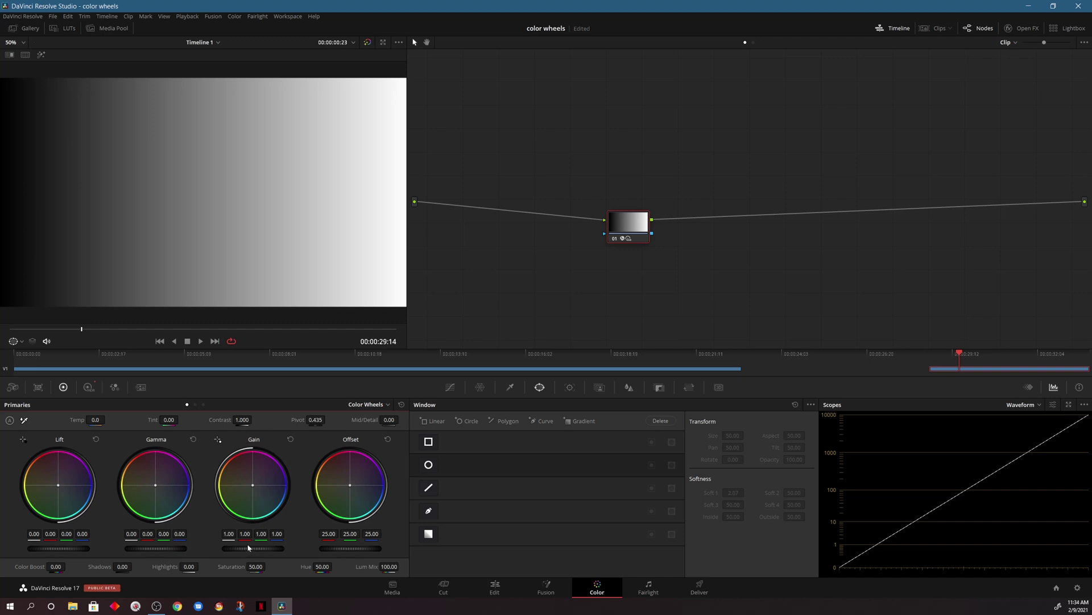
Brighten the image with Gain under Wide Gamut, then reset Gain to neutral
mouse_move(248, 548)
mouse_down()
mouse_move(273, 548)
mouse_move(213, 547)
mouse_move(266, 547)
mouse_move(237, 548)
mouse_up()
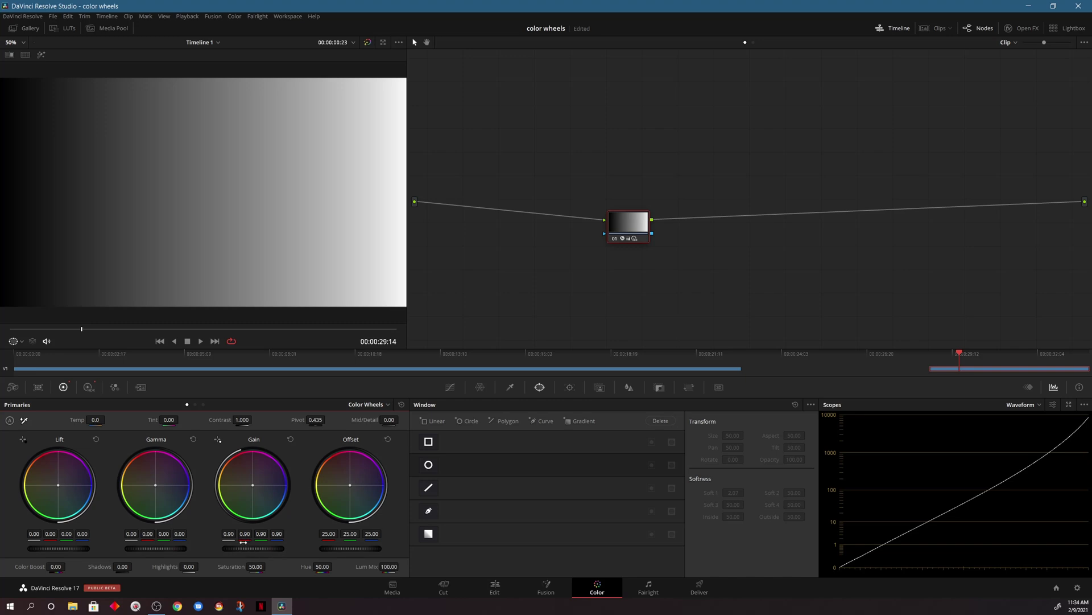
drag(242, 542, 810, 546)
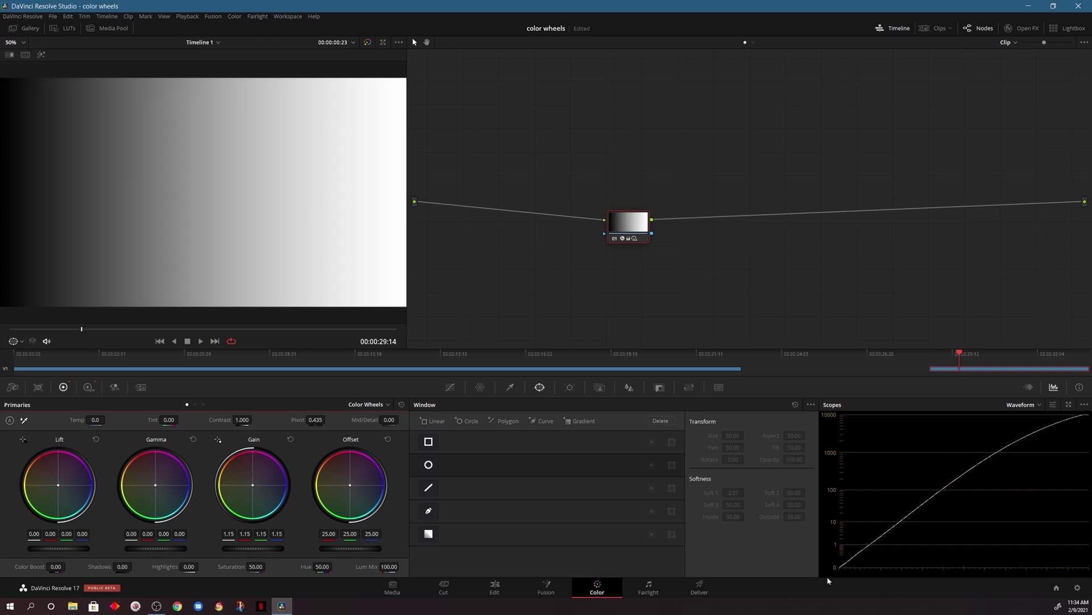
double_click(253, 548)
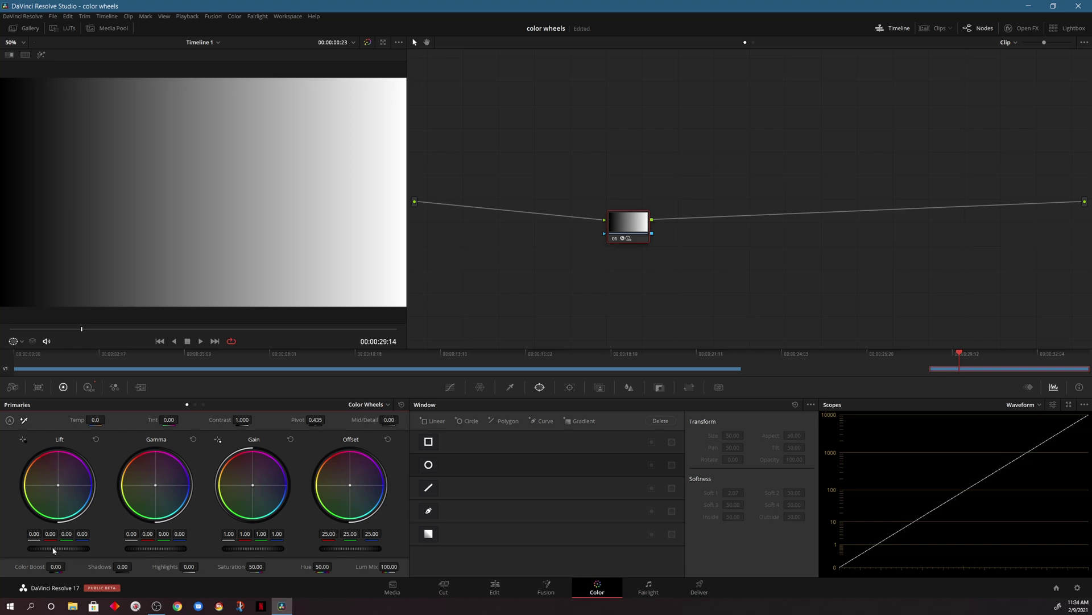
Darken the shadows with Lift, reset it to 0.00, and show the HDR zone wheels
mouse_move(58, 548)
mouse_down()
mouse_move(75, 548)
mouse_move(48, 548)
mouse_up()
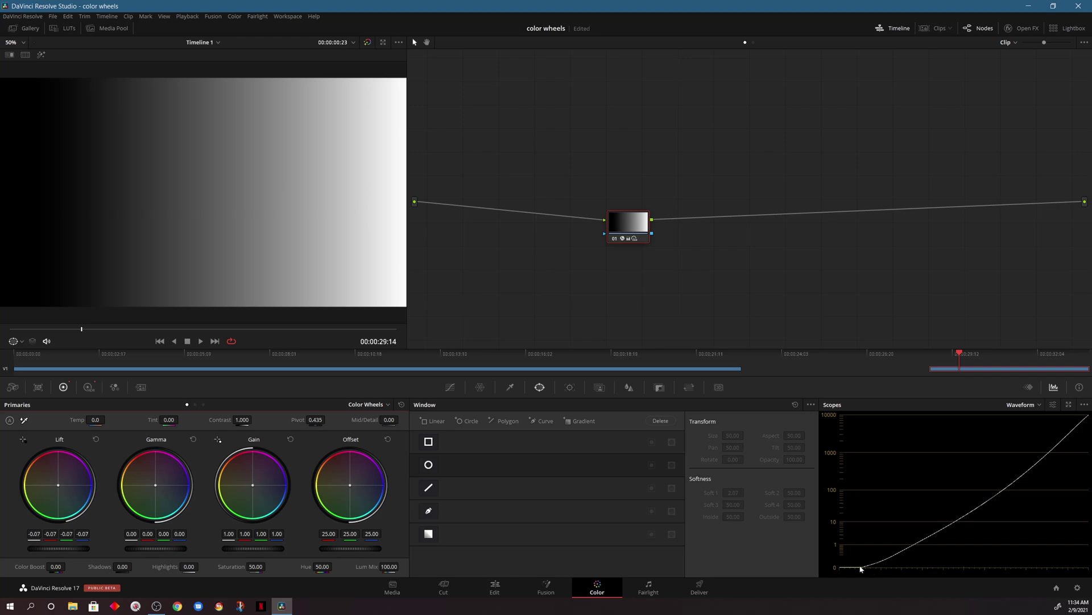
key(shift+Home)
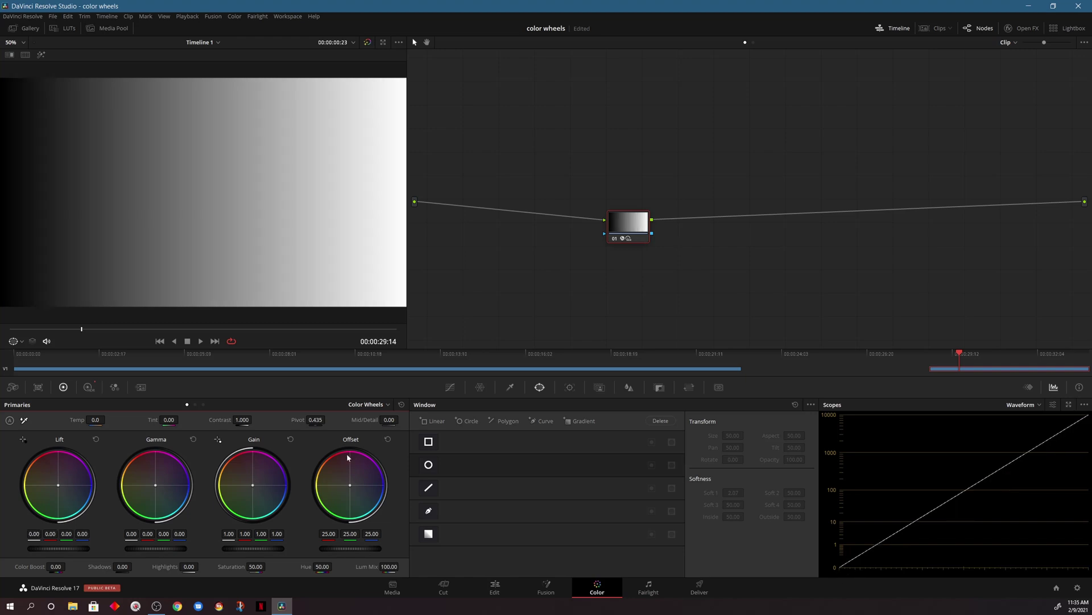
click(89, 387)
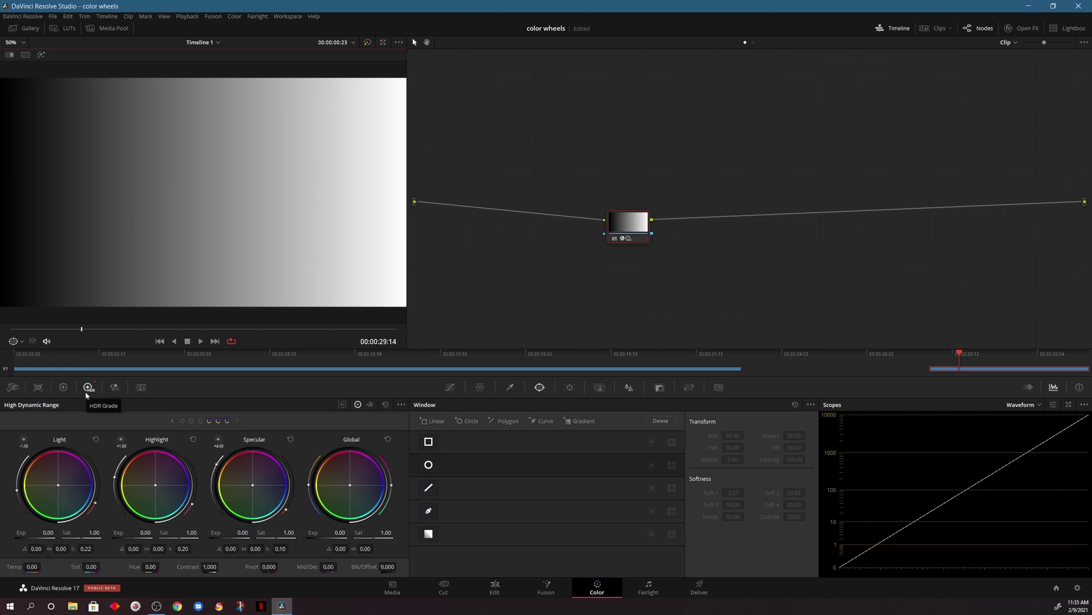
click(87, 388)
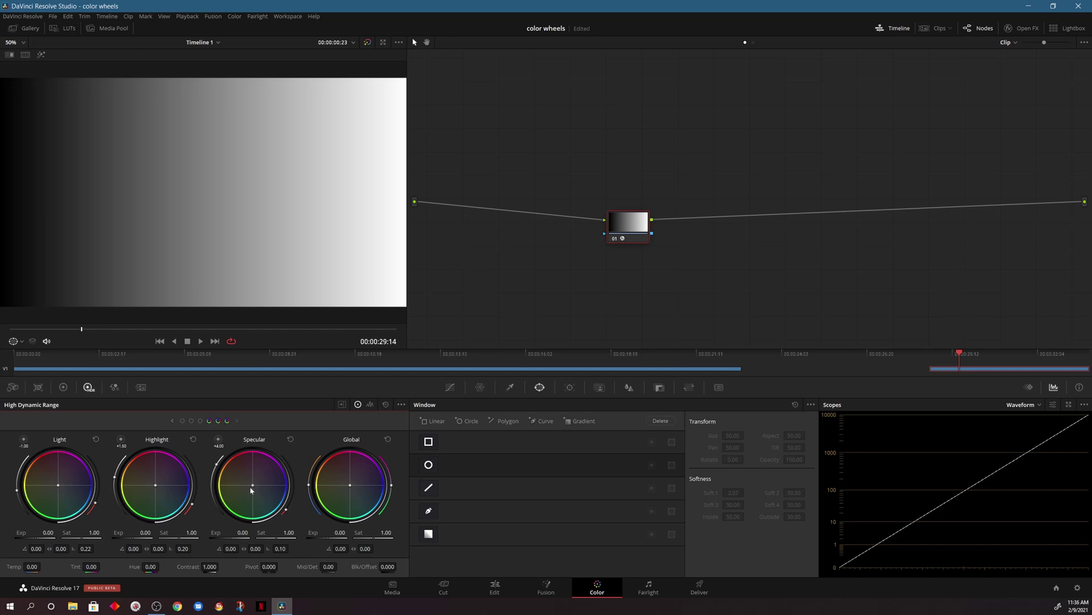
click(1073, 421)
click(1074, 423)
click(1039, 450)
Show the HDR zone list and graph, then select Specular, Highlight, Light and Shadow zones
click(343, 404)
click(556, 498)
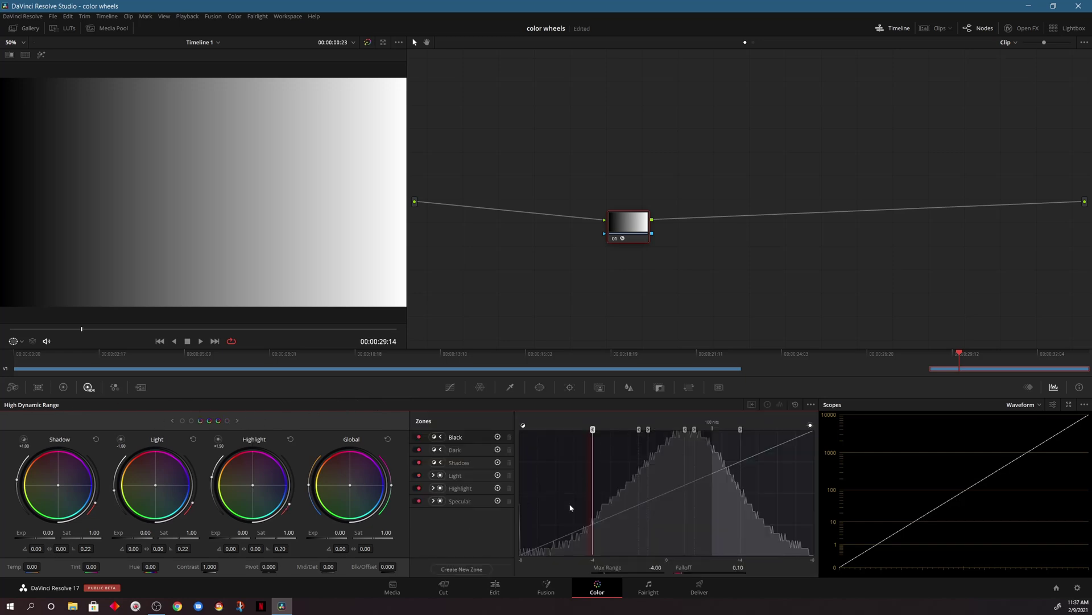
click(471, 506)
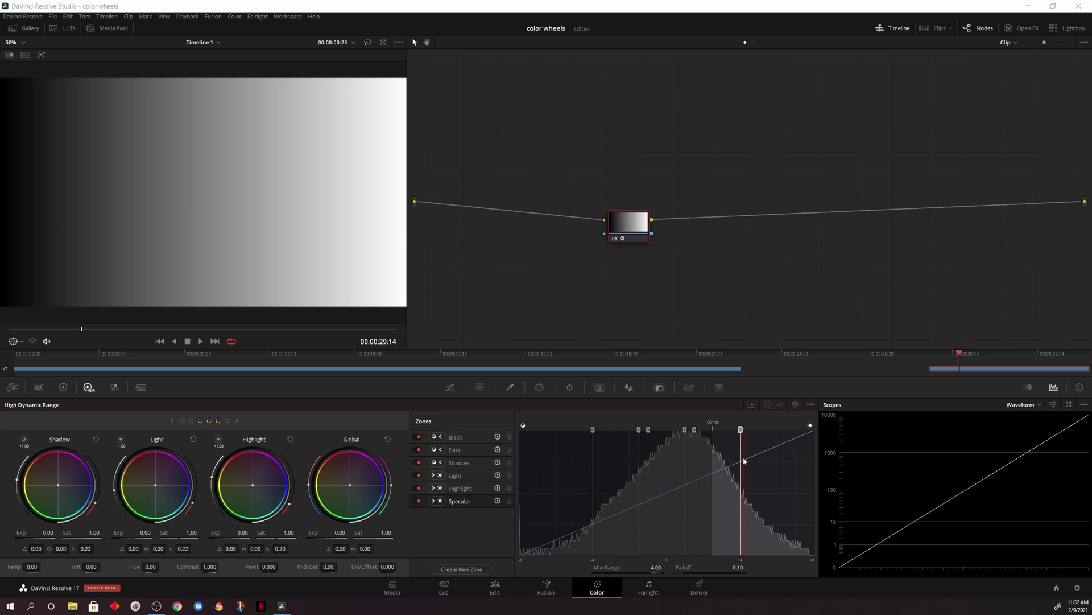
click(461, 490)
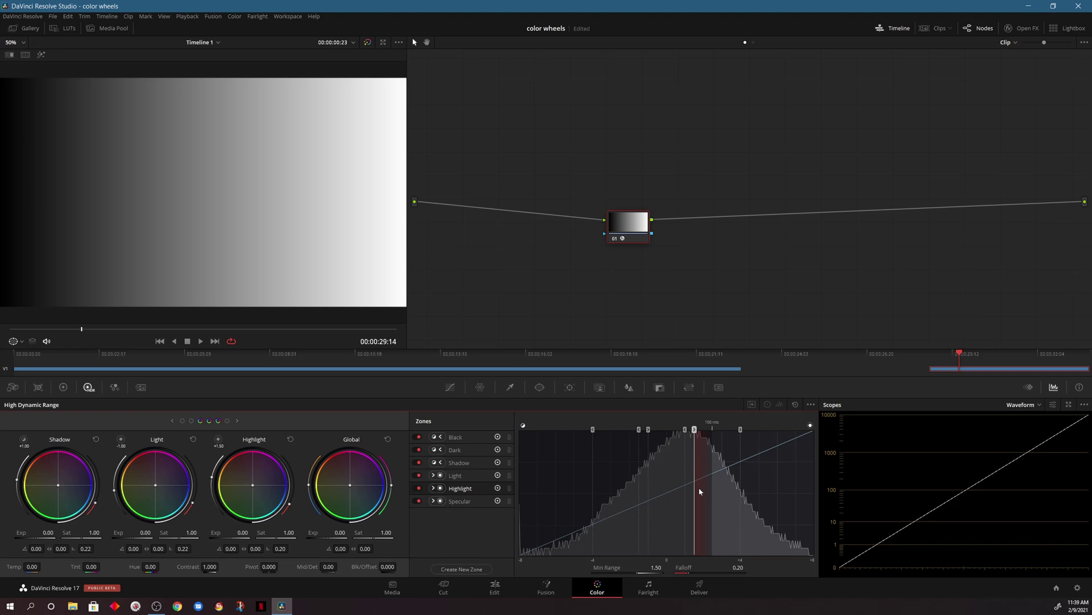
click(459, 476)
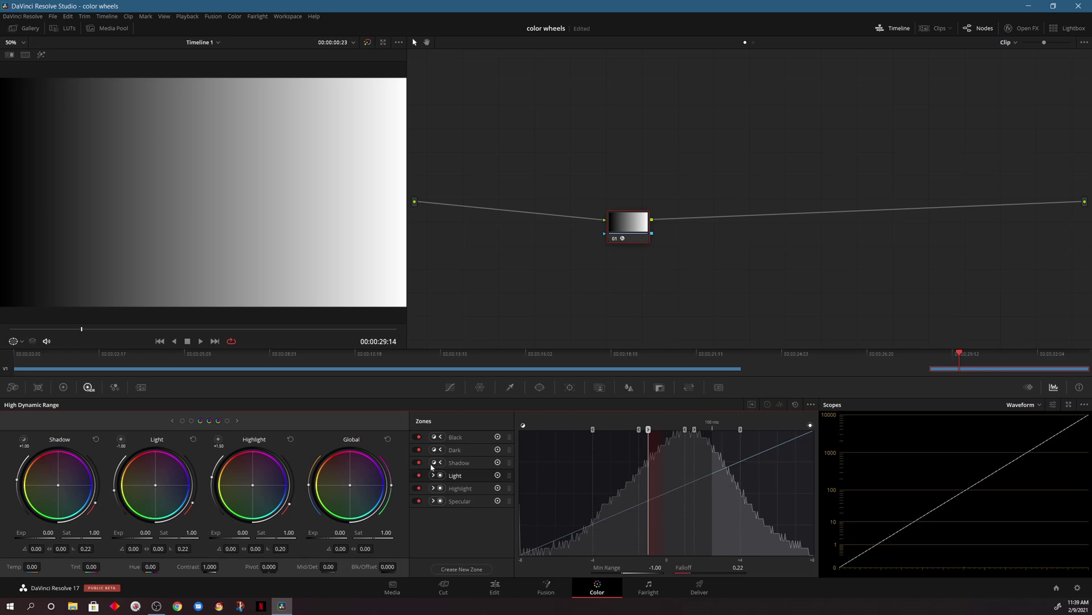
click(468, 464)
Drag the Black zone's Max Range to -4.15 and show the Black, Dark and Shadow wheels
mouse_move(593, 429)
mouse_down()
mouse_move(559, 429)
mouse_move(579, 429)
mouse_up()
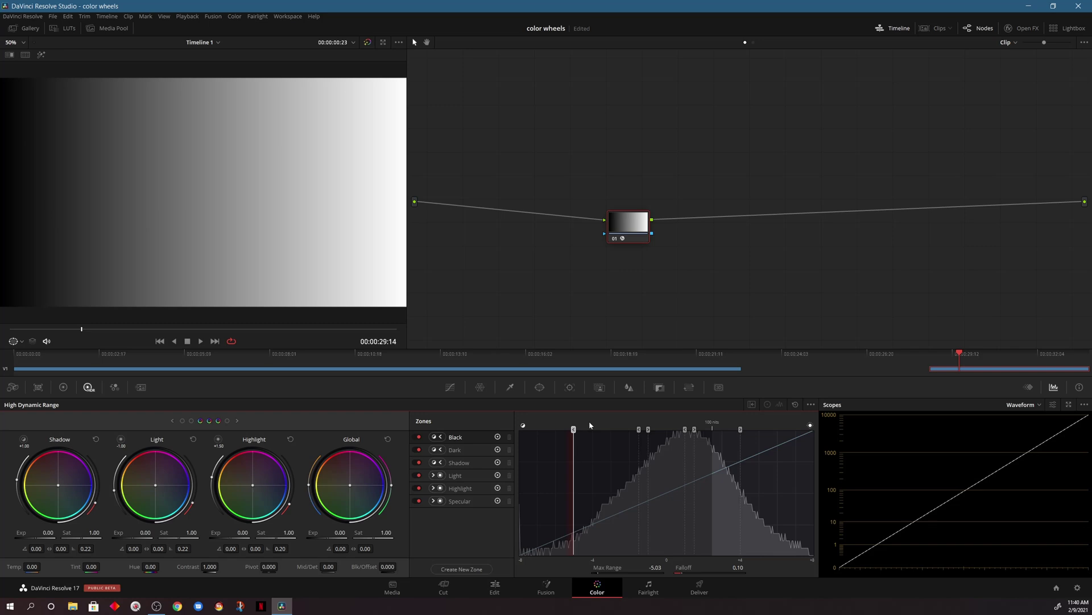
drag(590, 425, 590, 429)
click(229, 421)
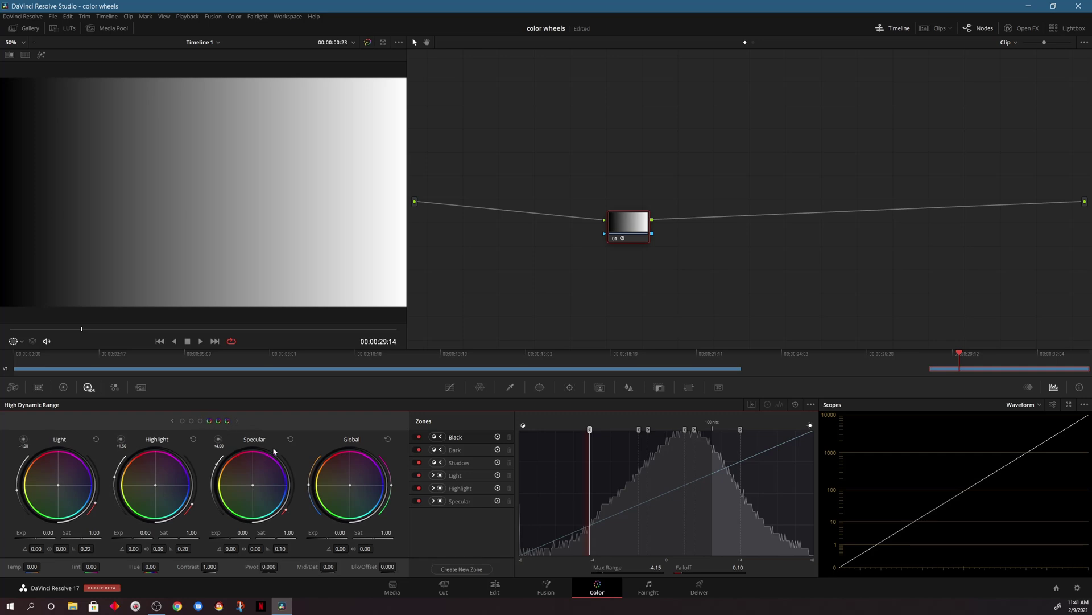
click(182, 421)
Raise Shadow exposure and reset it to 0.00, then lower Dark exposure to -1.04
drag(227, 532, 170, 532)
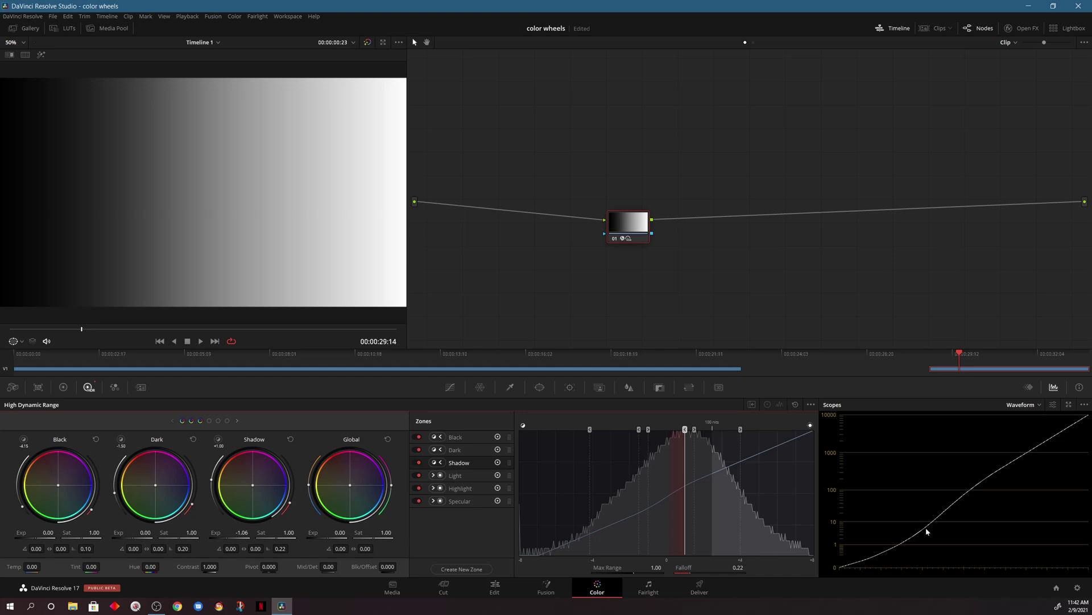
click(291, 439)
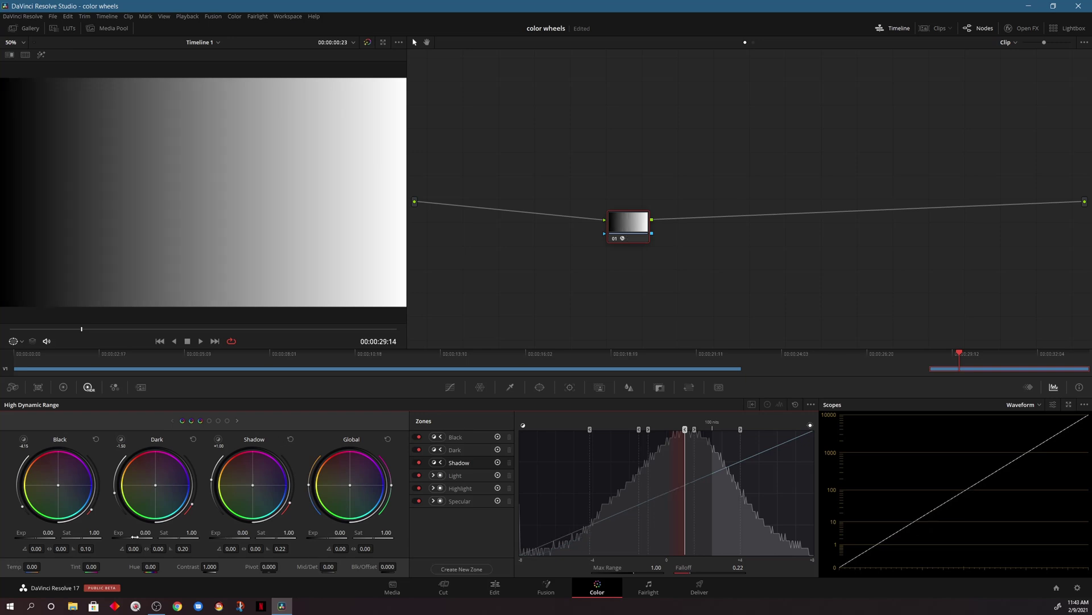
drag(135, 537, 119, 537)
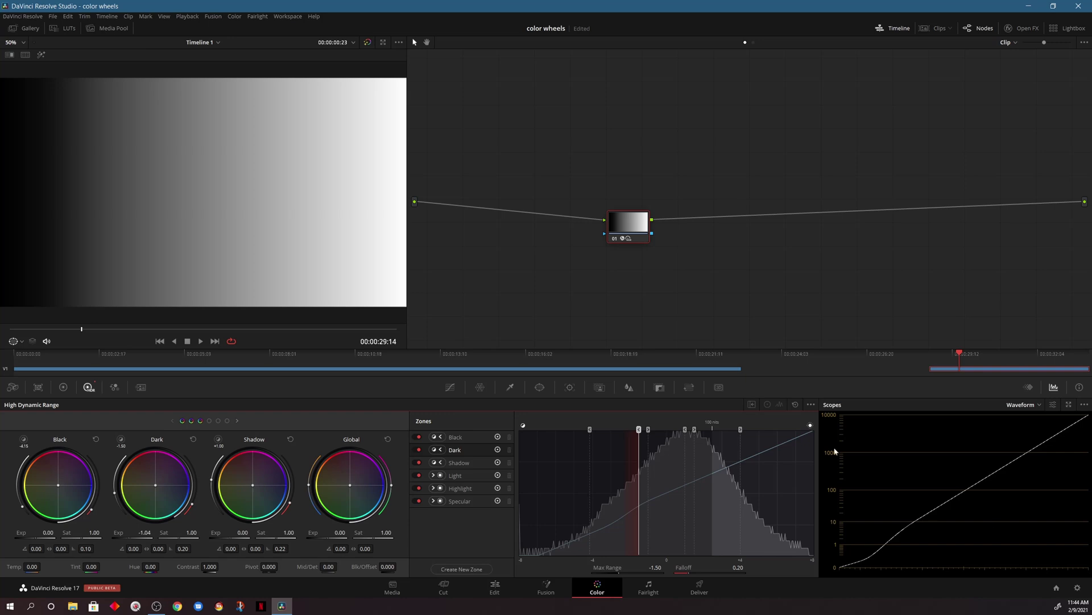
Reset all HDR zones, try and reset Primaries Shadows, then lower Highlights to -15.50
click(795, 404)
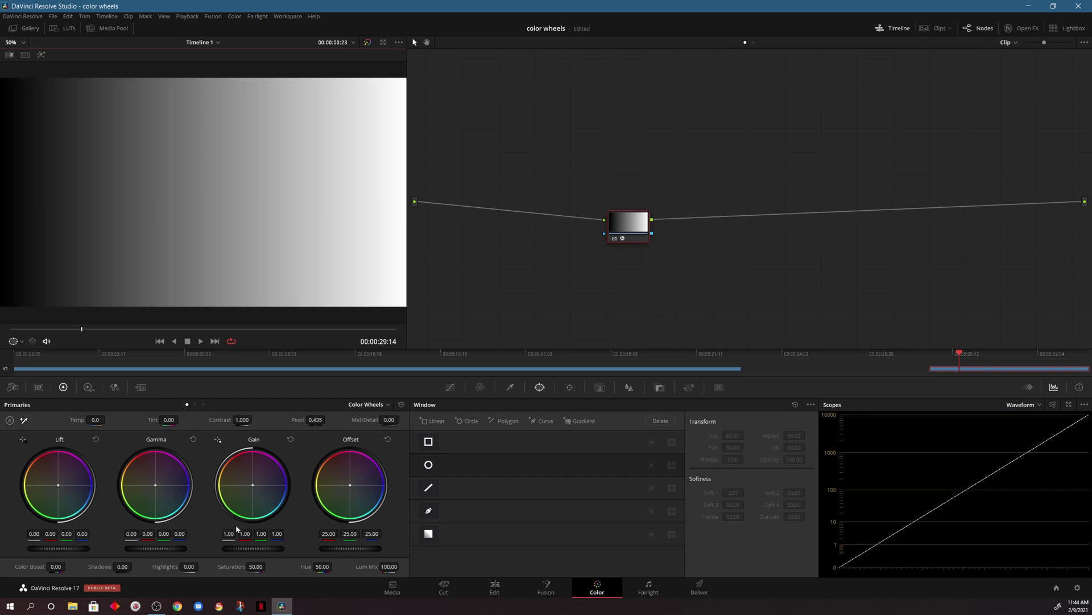
drag(121, 566, 78, 566)
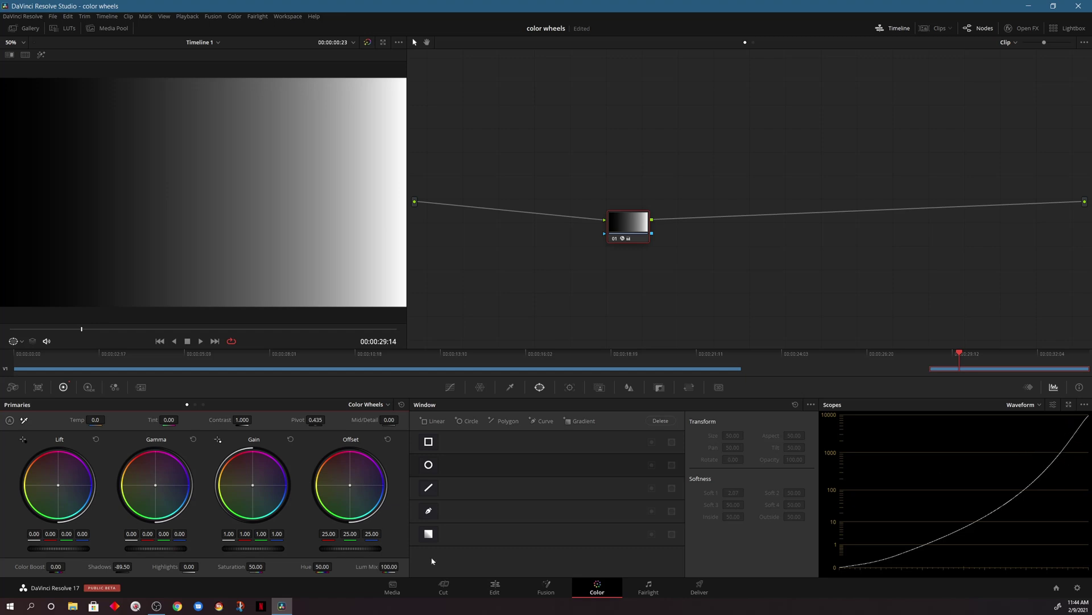
mouse_move(126, 563)
mouse_down()
mouse_move(140, 566)
mouse_move(121, 576)
mouse_up()
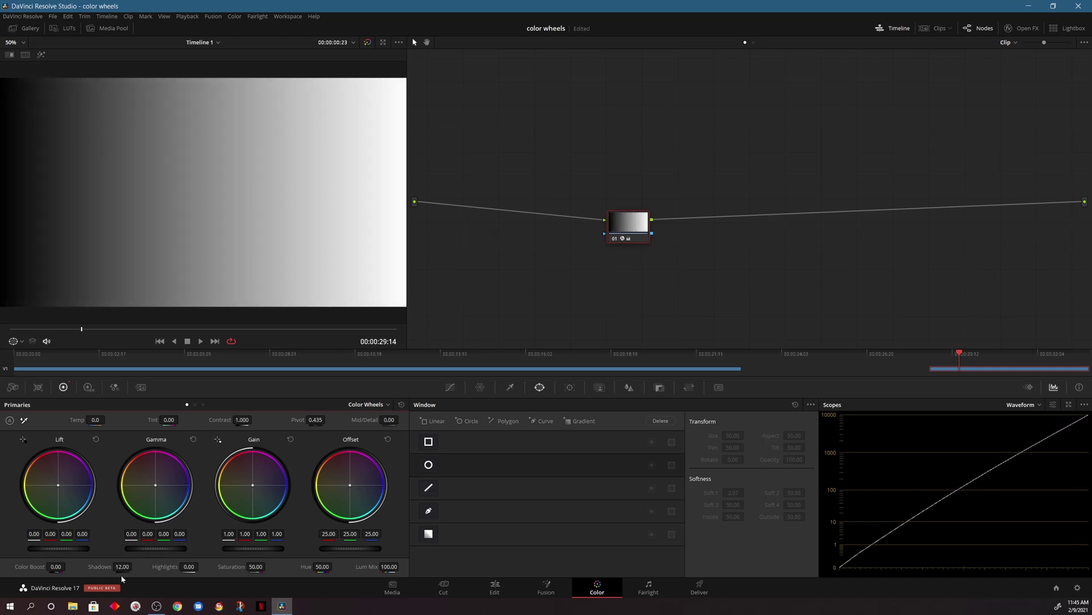
double_click(93, 567)
drag(188, 566, 201, 566)
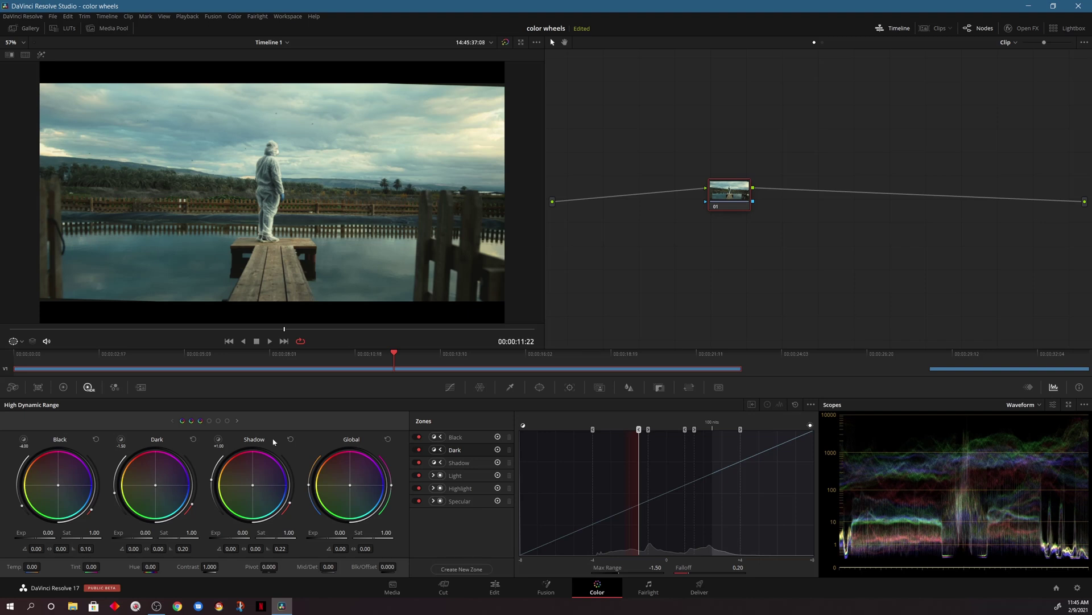
On the pier shot, drag Specular zone exposure toward -1.35, then reset it to 0.00
click(228, 422)
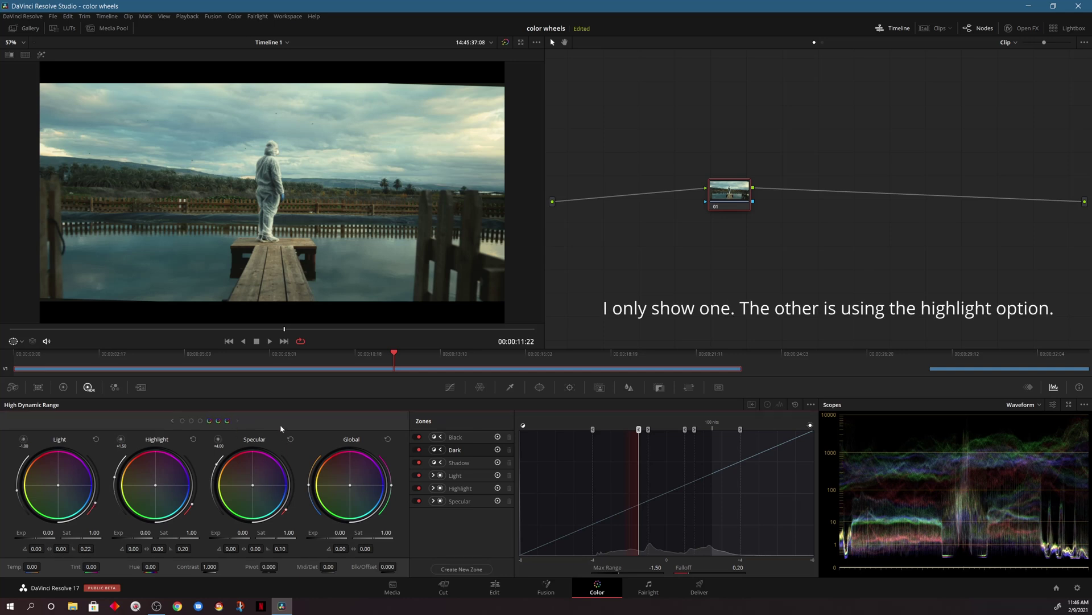
click(218, 439)
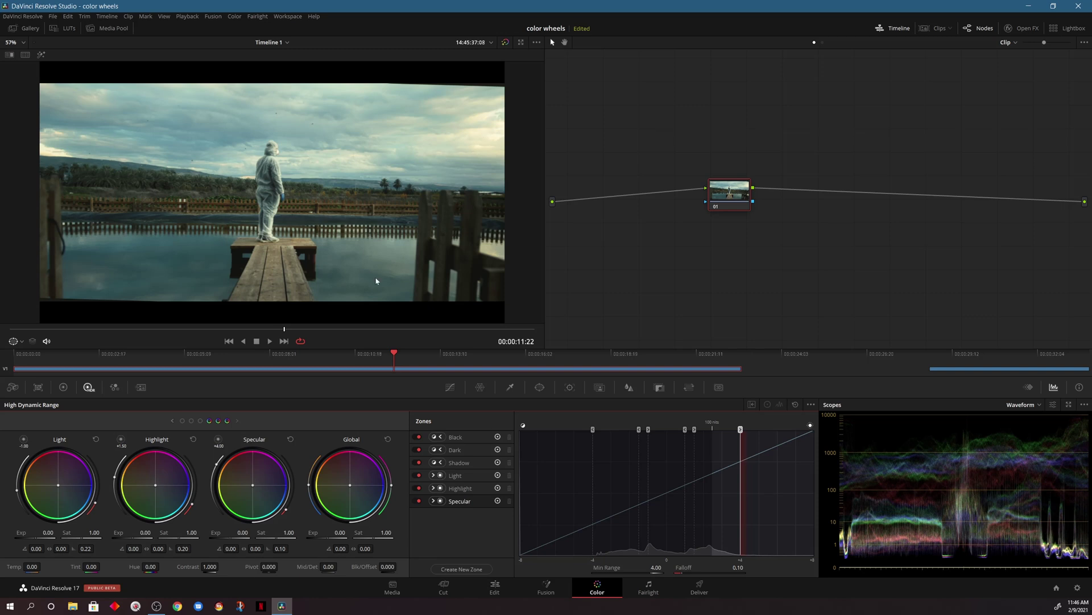
drag(233, 539, 188, 538)
double_click(277, 497)
Open the list of scope types
click(1022, 406)
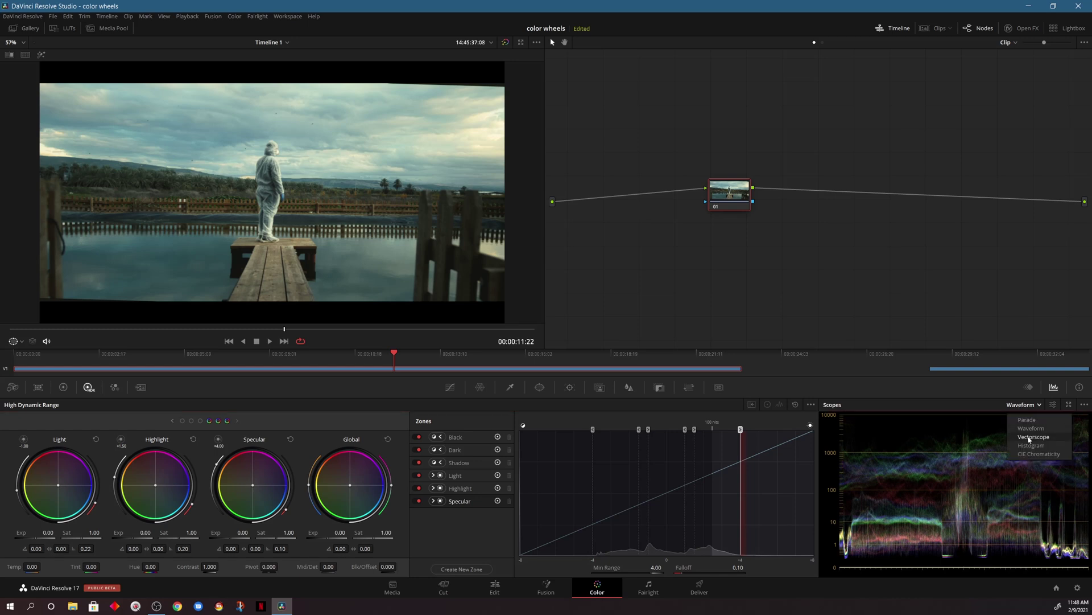
Pop out the vectorscope into a large window and drop Primaries contrast to 0.086
click(1033, 436)
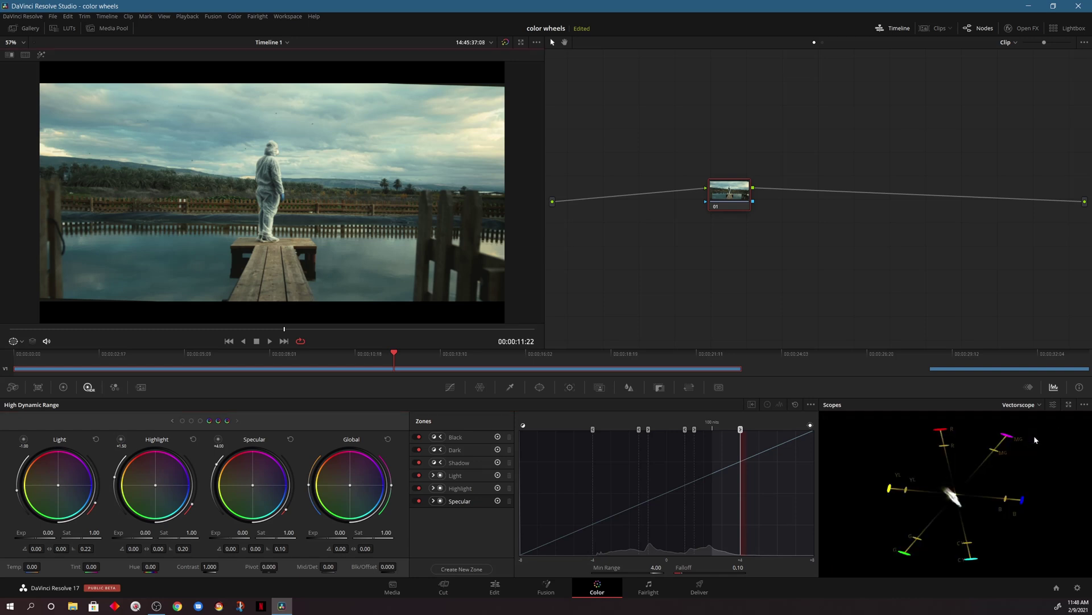
click(1068, 405)
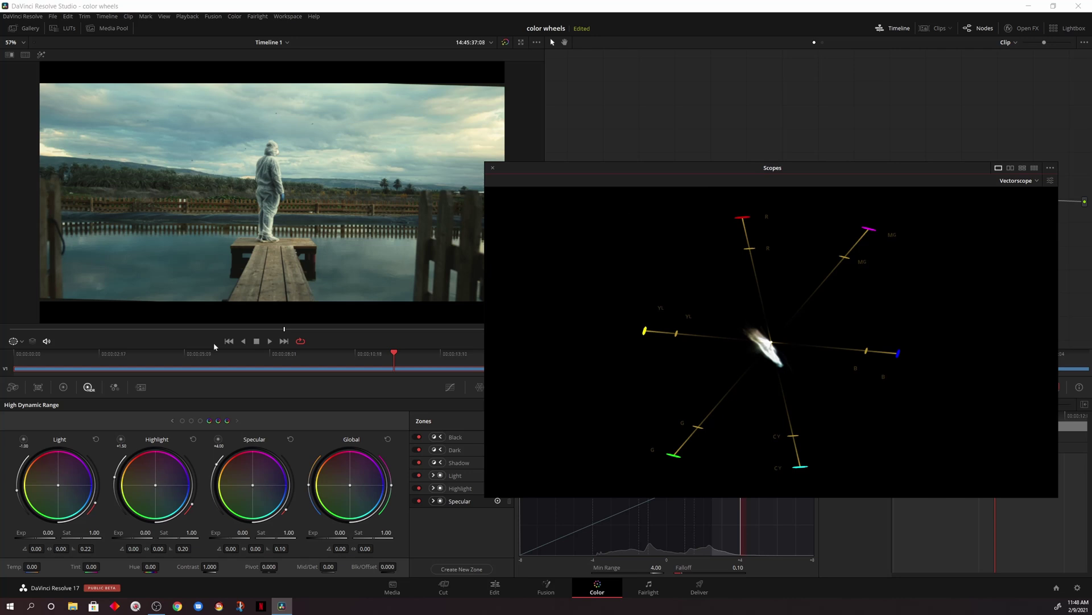
click(70, 391)
click(70, 392)
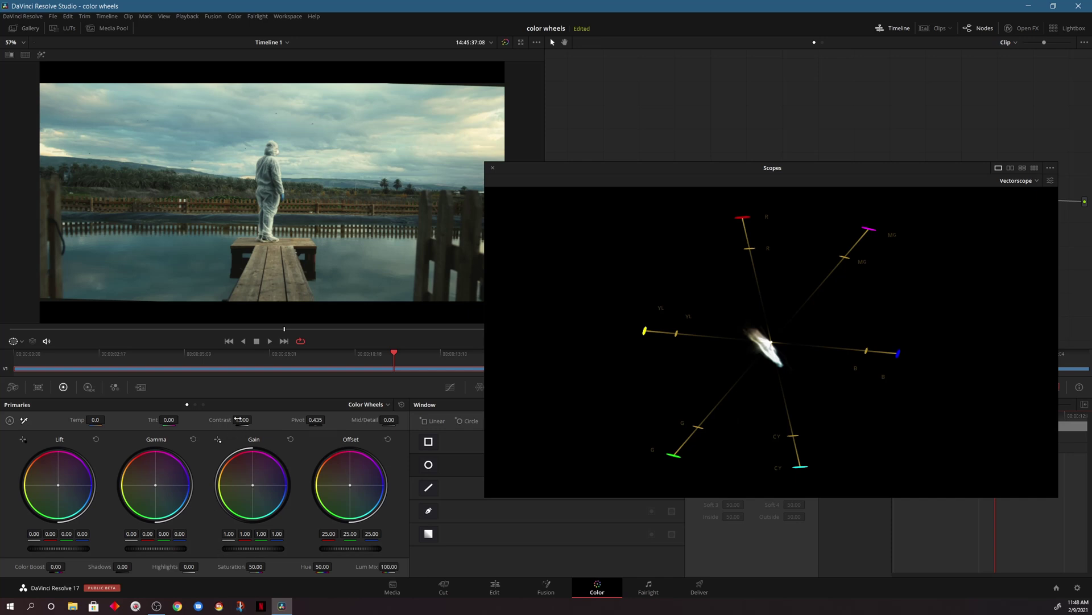
drag(241, 419, 254, 420)
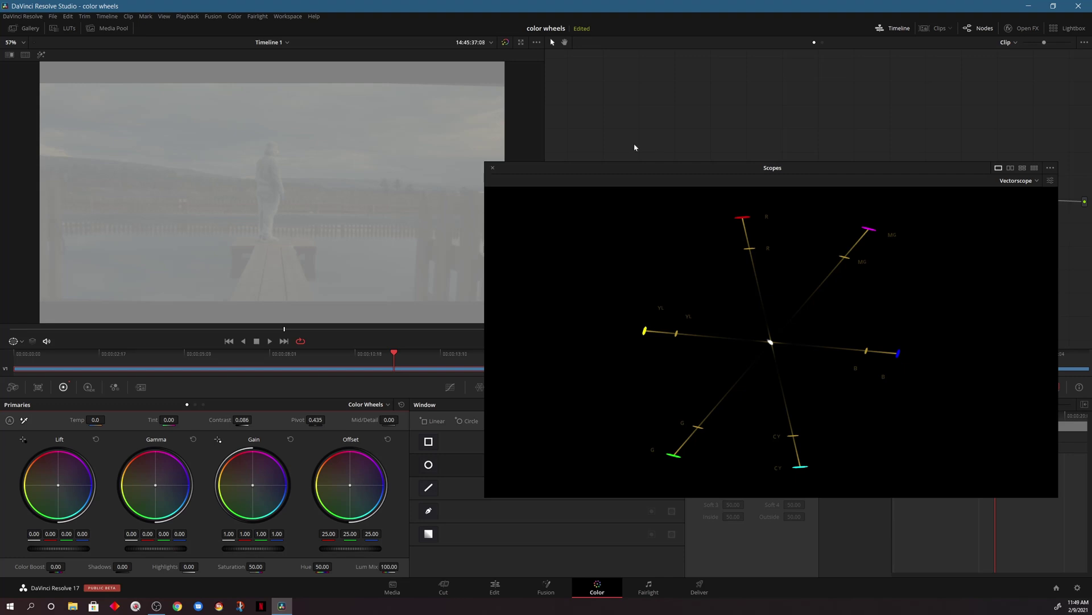
Reset contrast to 1.000, then set the HDR wheels' overall contrast to 0.456
click(402, 405)
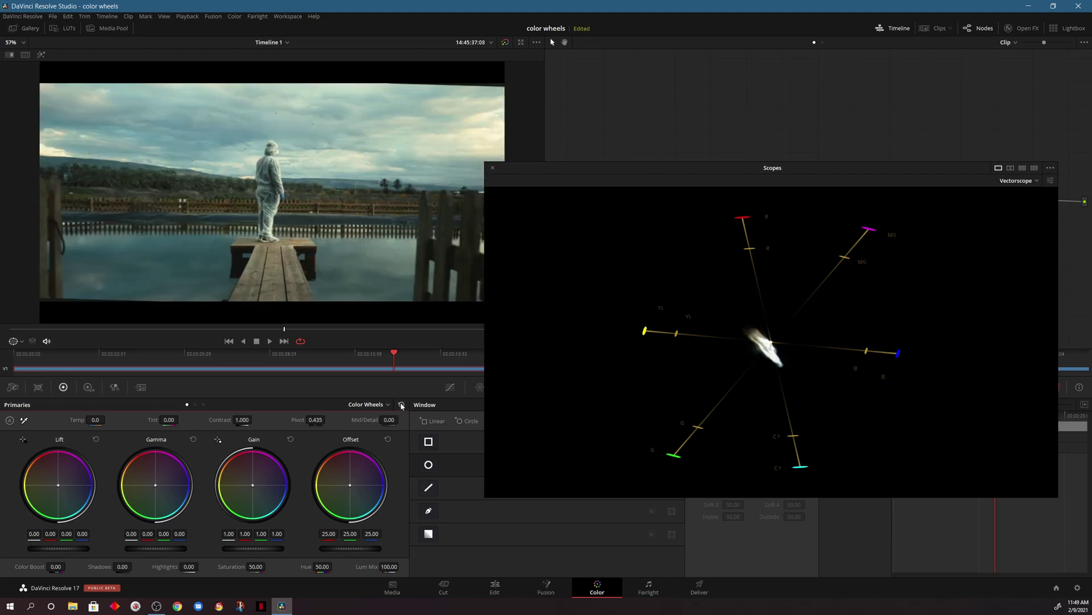
click(89, 387)
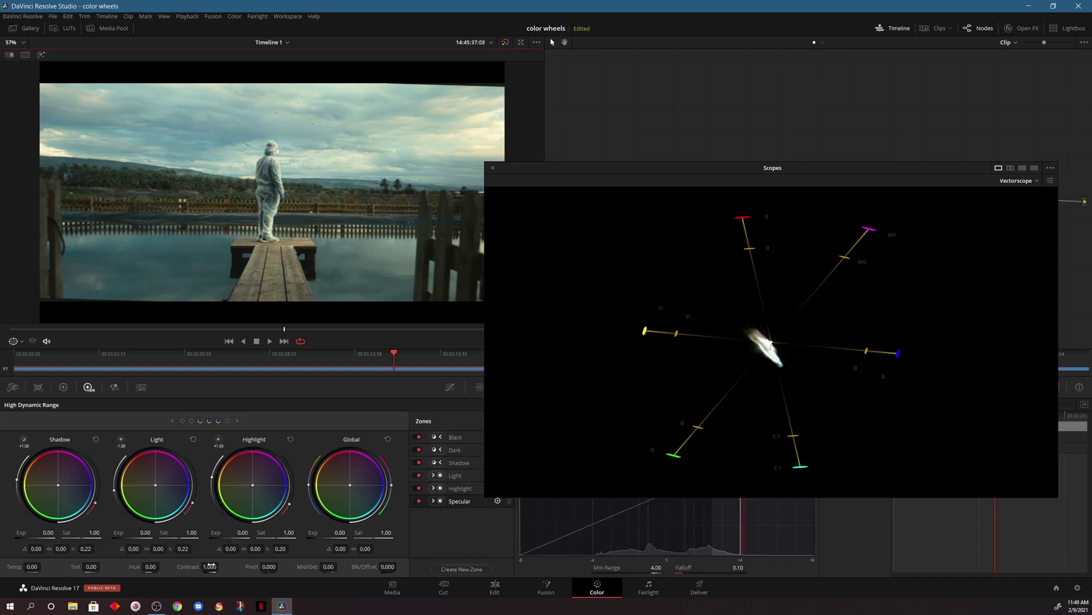
drag(208, 567, 221, 565)
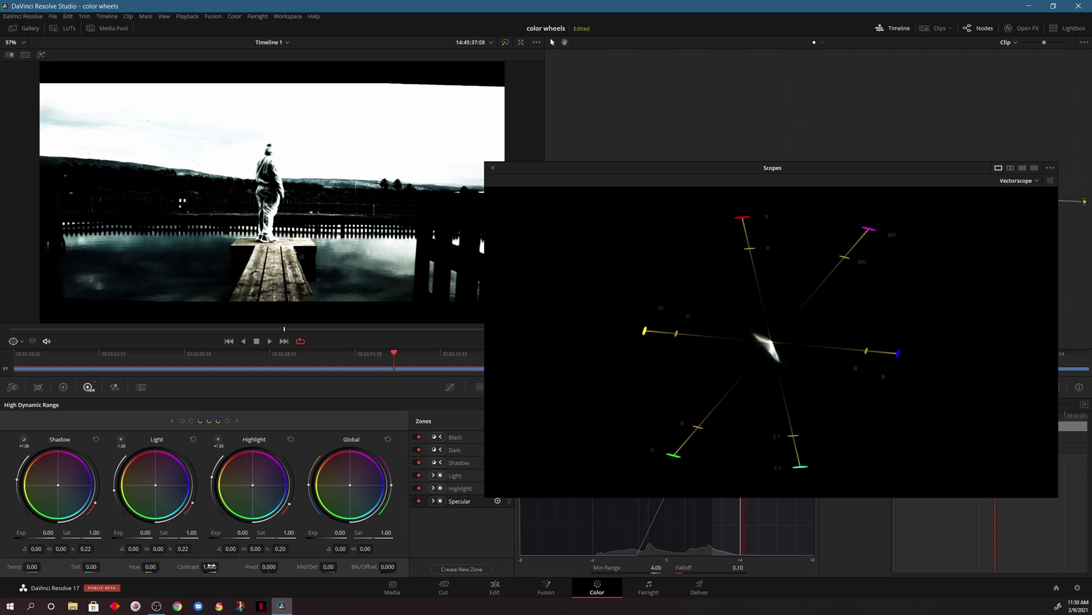
drag(210, 566, 238, 566)
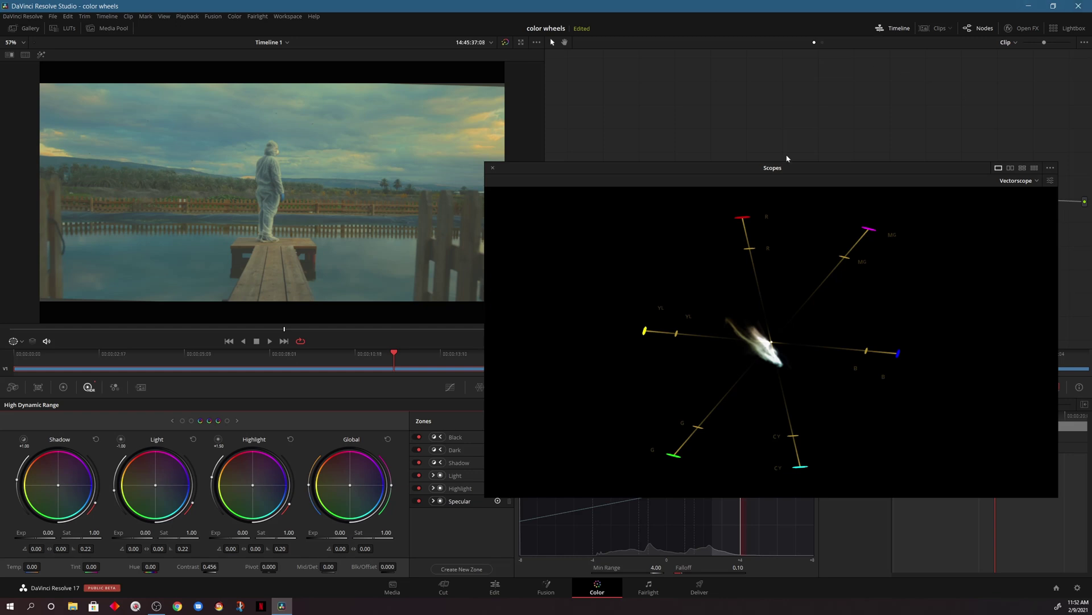
Dock the scopes and lower the Dark zone exposure to -1.95
click(492, 168)
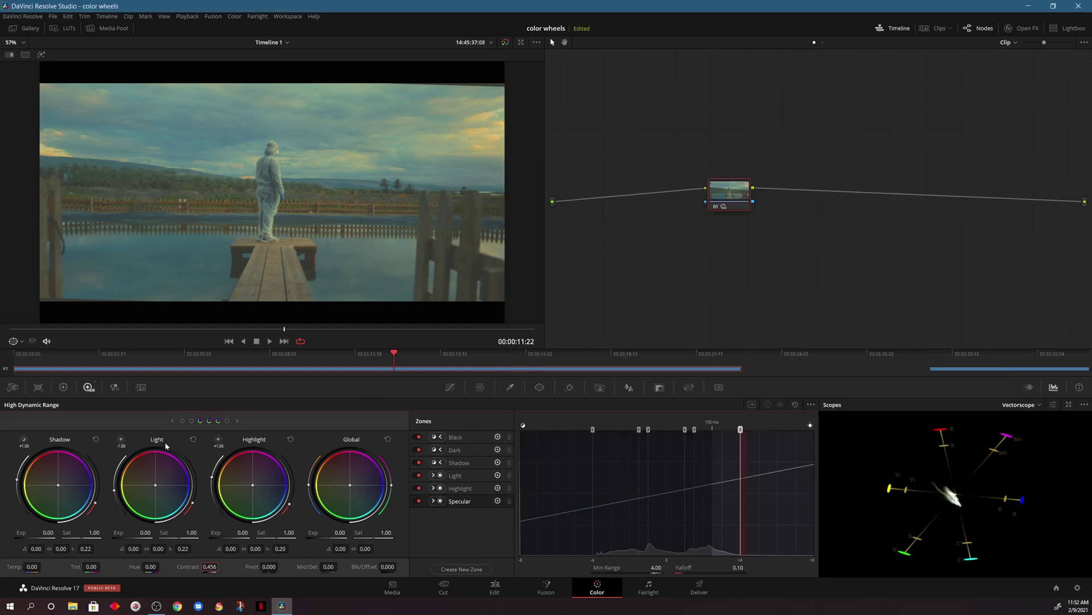
click(181, 421)
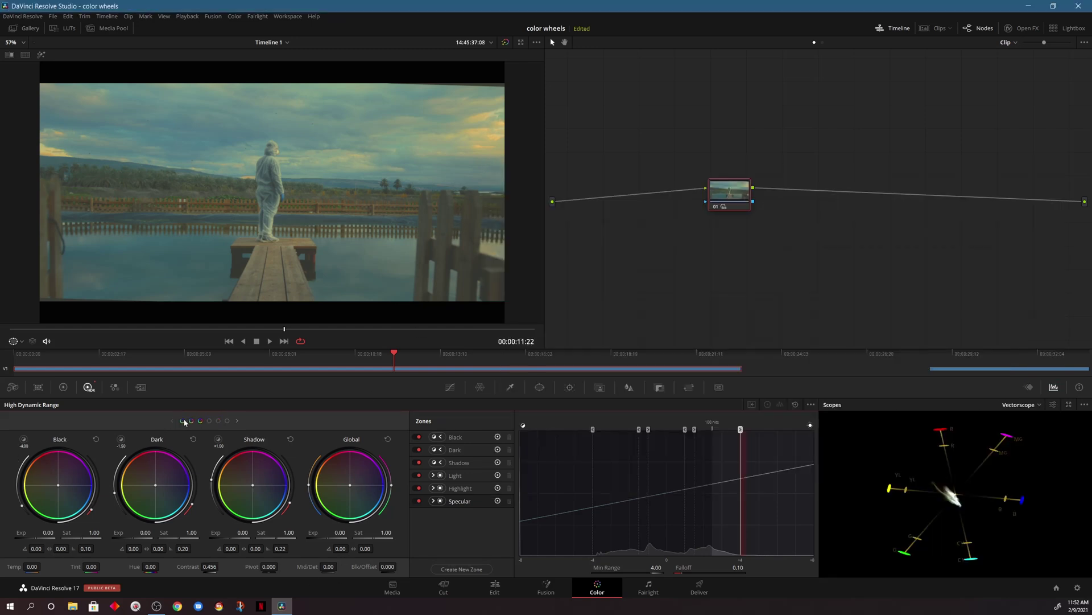
click(122, 441)
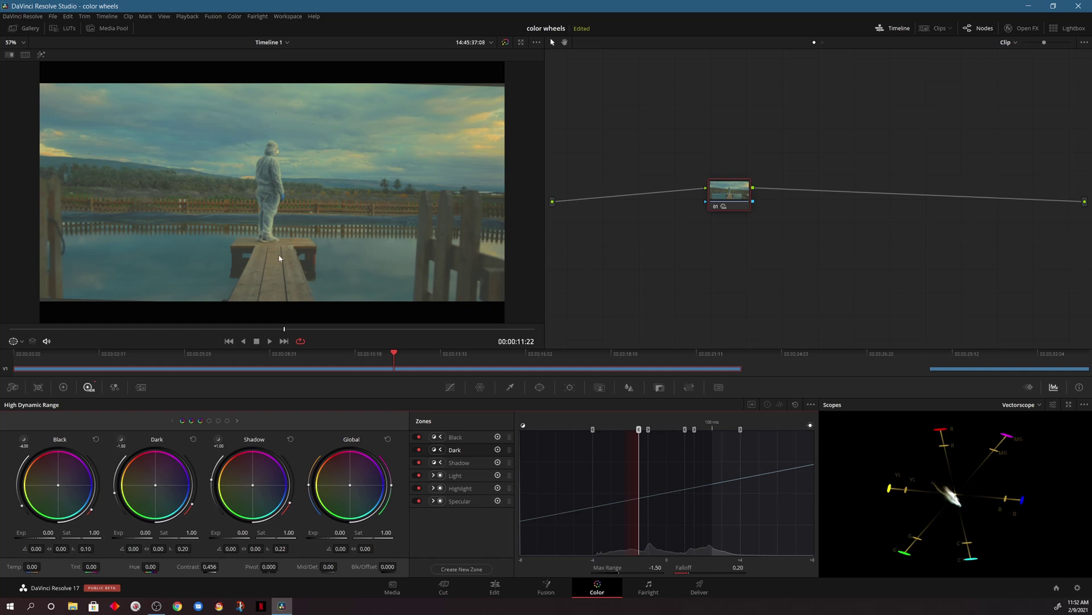
click(123, 446)
drag(139, 532, 128, 532)
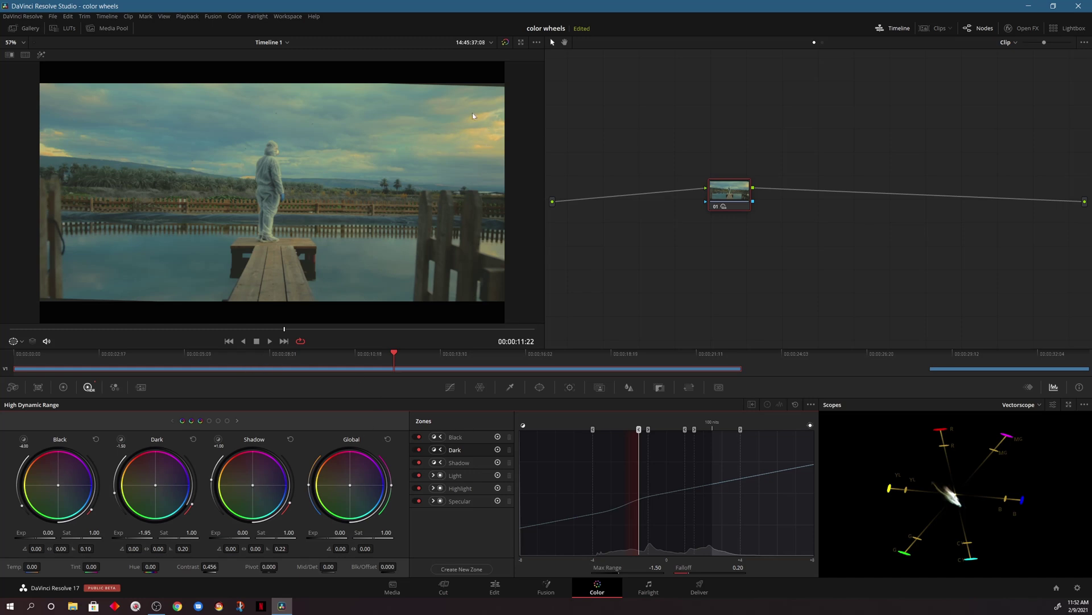
Raise the Specular zone exposure to 0.91, then reset the HDR grade to defaults
click(228, 421)
click(120, 439)
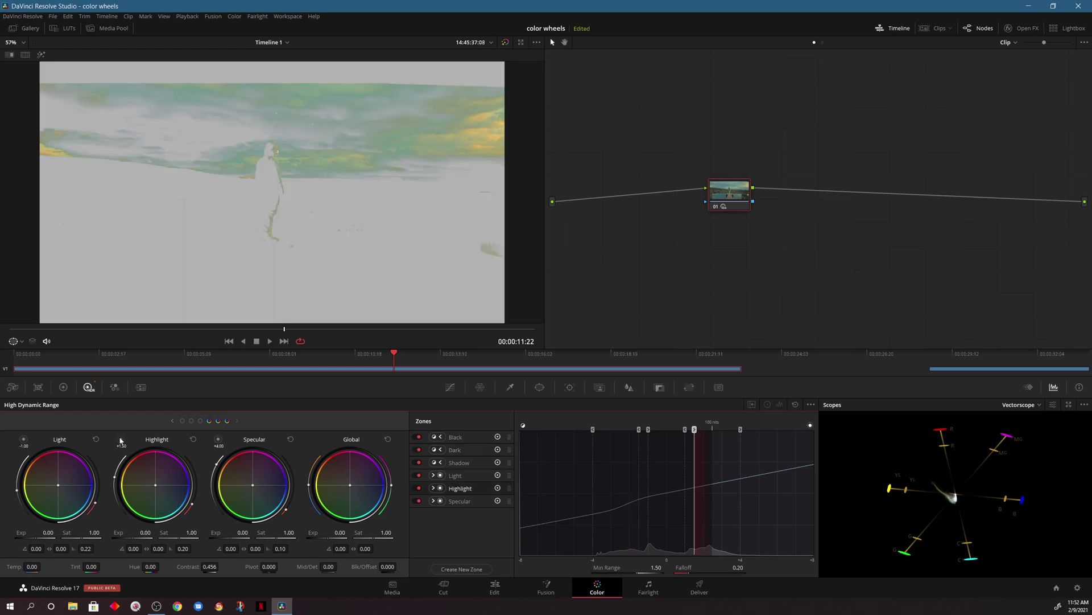
click(120, 440)
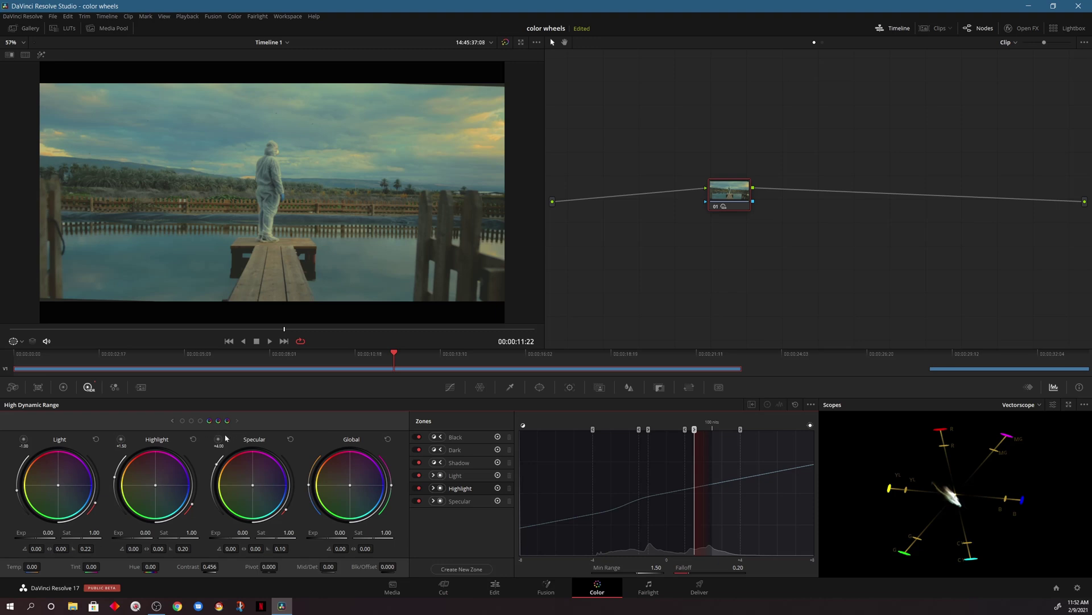
drag(237, 527, 249, 527)
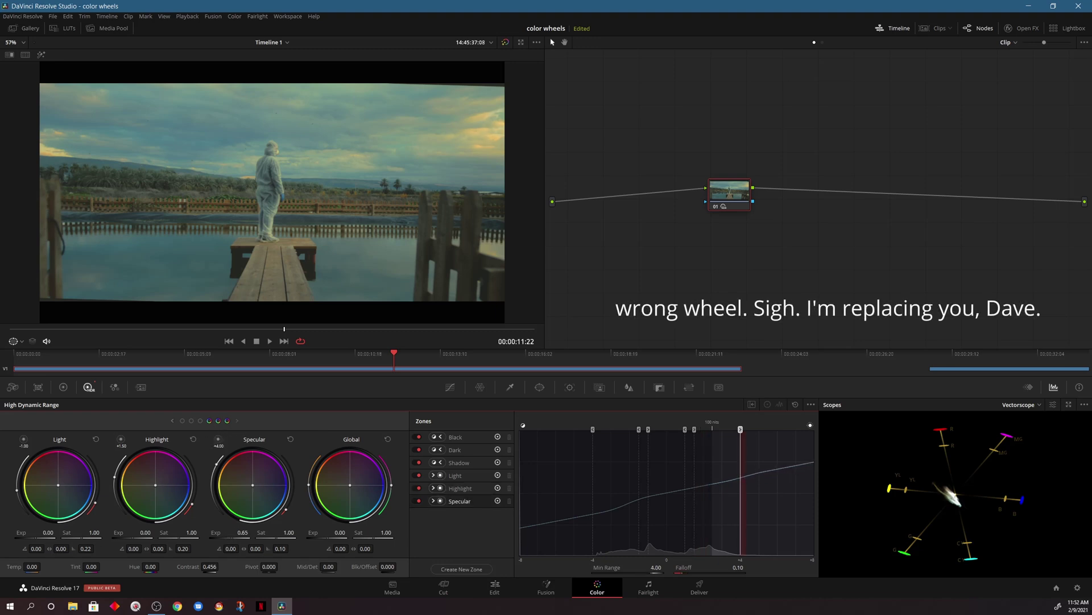
drag(242, 532, 245, 533)
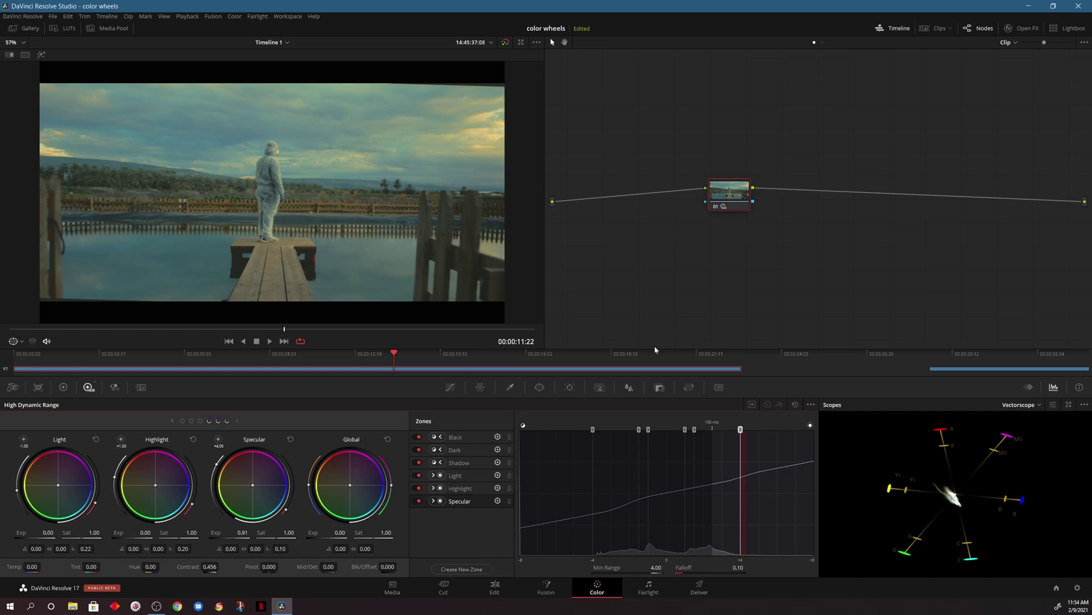
click(796, 404)
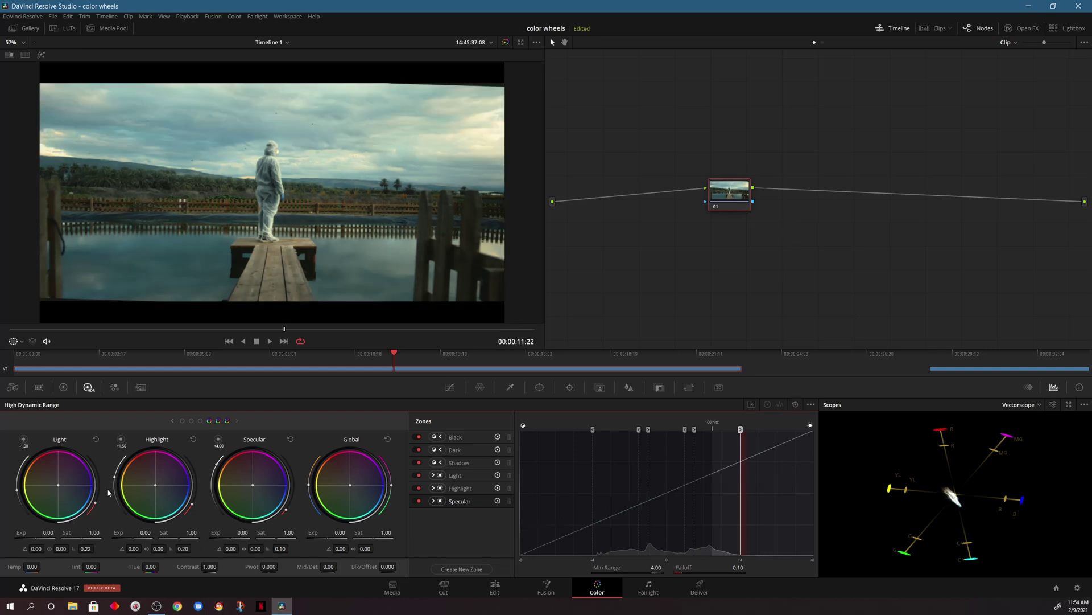
Enlarge a CIE Chromaticity scope, push Primaries Temp to -4000, then reset Primaries
click(66, 391)
click(1034, 409)
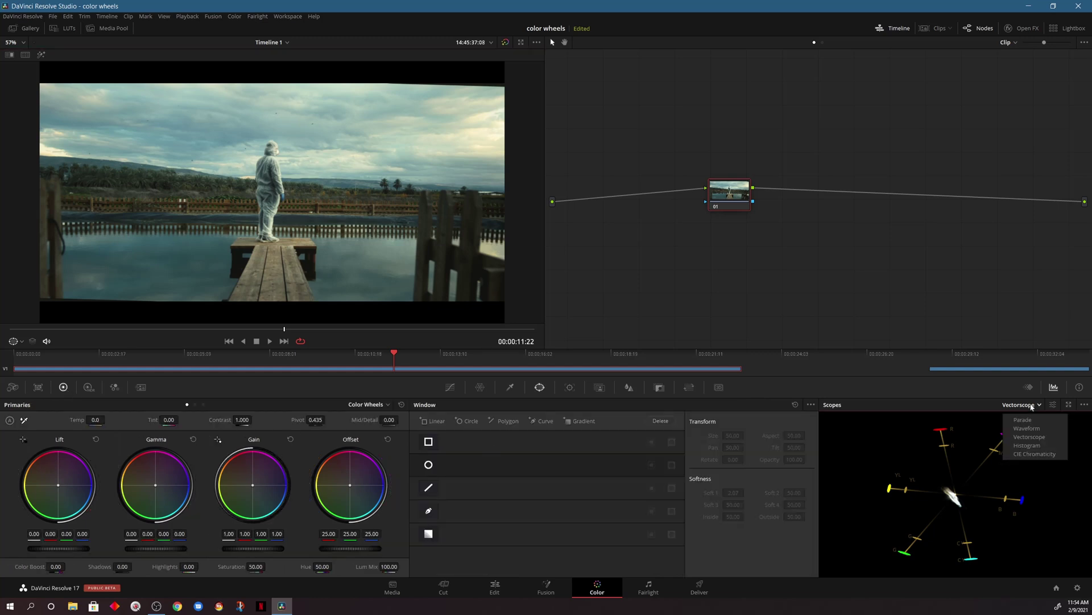
click(1045, 455)
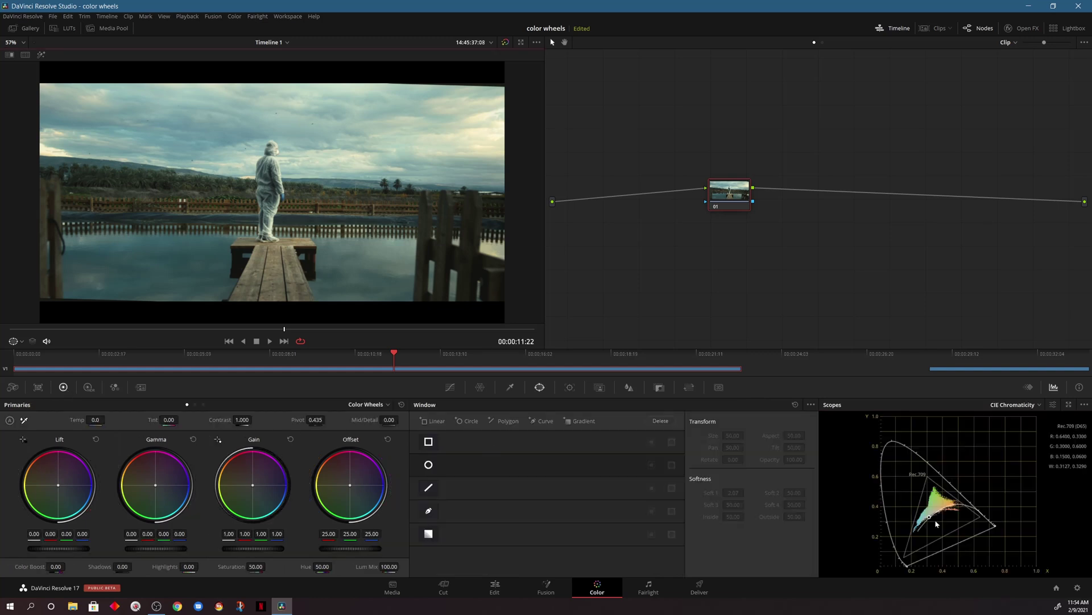
click(1068, 404)
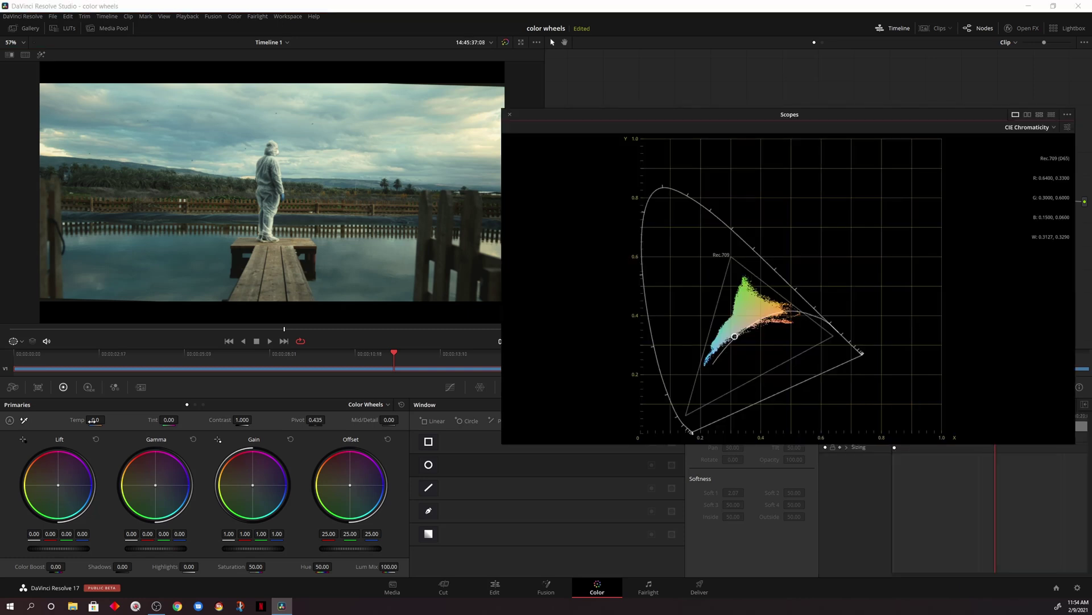
drag(92, 420, 100, 420)
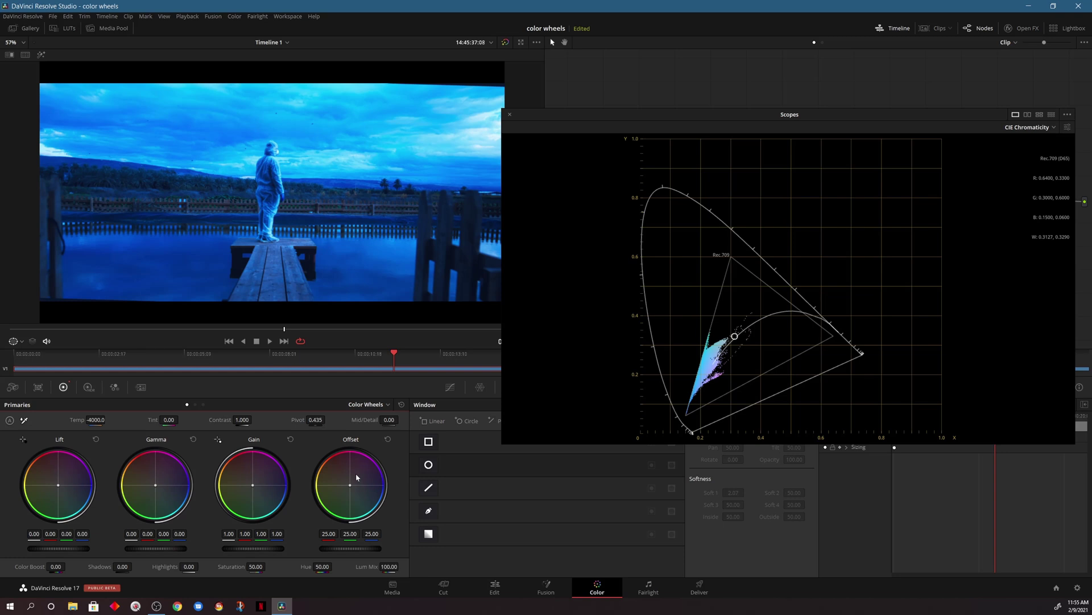
click(401, 405)
Cool the shot to about -3996 with the HDR wheels' Temp control
click(88, 387)
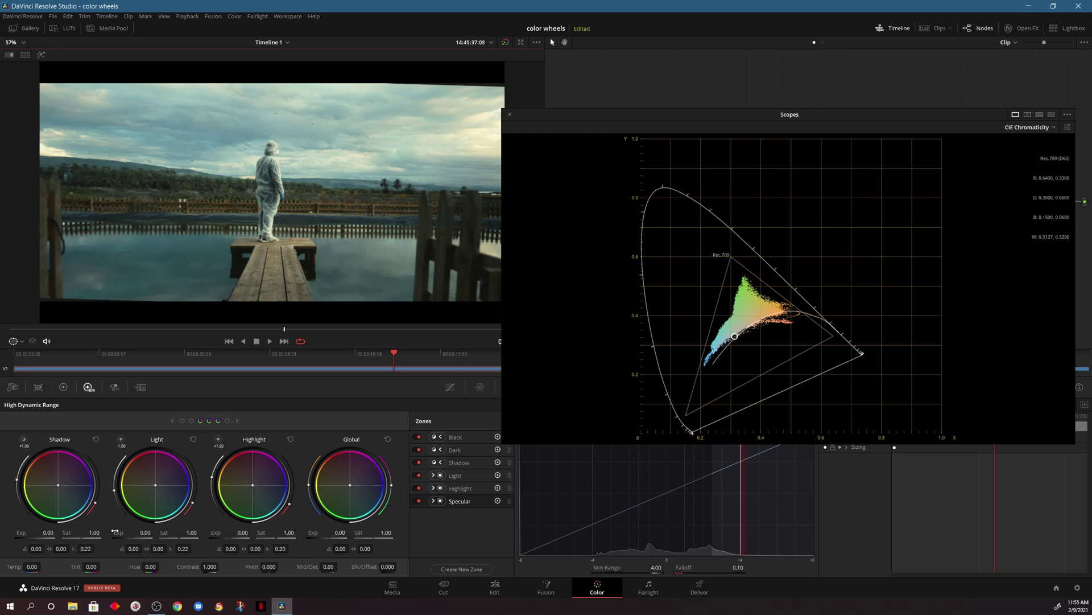
drag(31, 567, 43, 566)
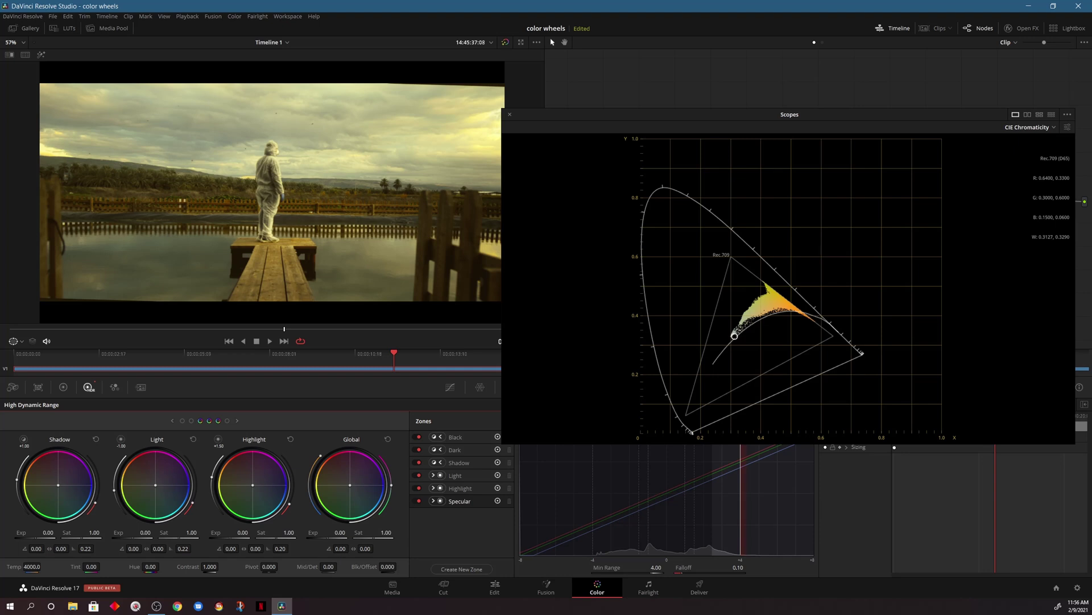
mouse_move(32, 566)
mouse_down()
mouse_move(43, 566)
mouse_move(20, 566)
mouse_up()
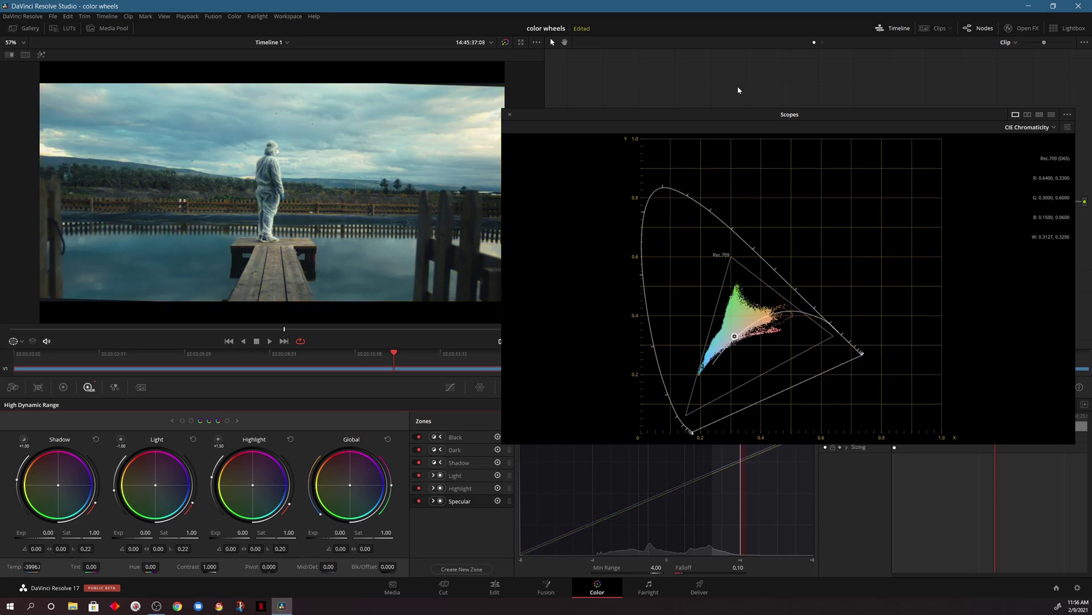